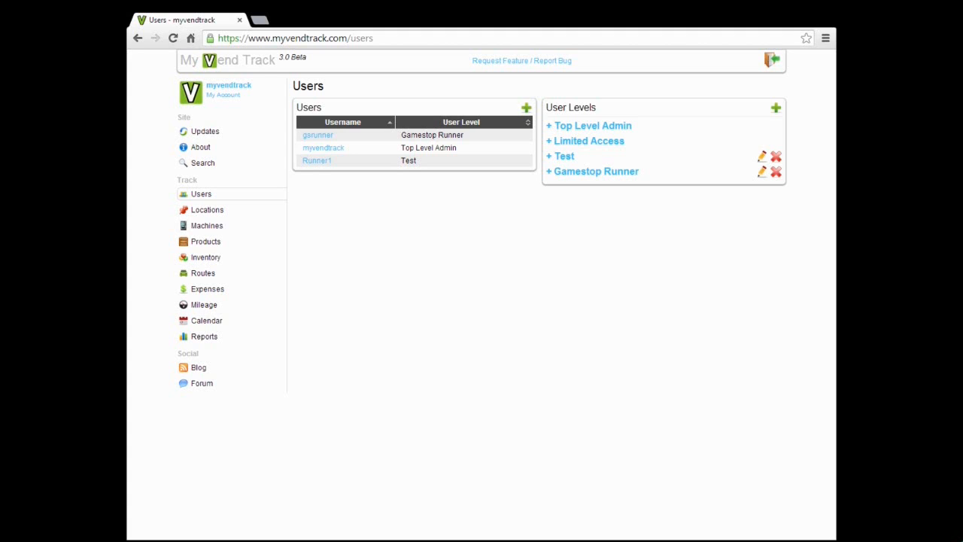
- Add a new user level named 'Best Buy, MOA access only' and expand its profile permissions
left_click(776, 108)
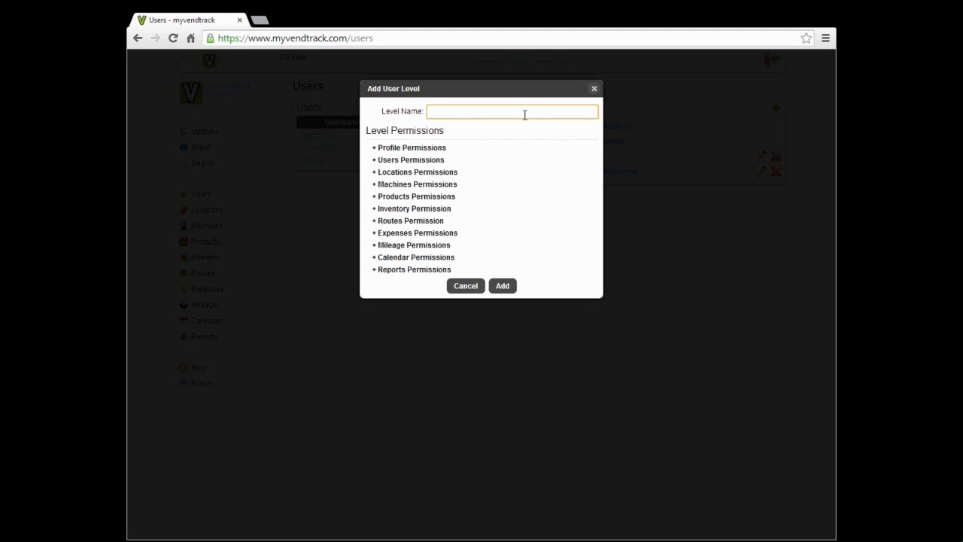
type("Best But")
key("BackSpace")
type("y, MNO")
key("BackSpace")
key("BackSpace")
type("OA access only")
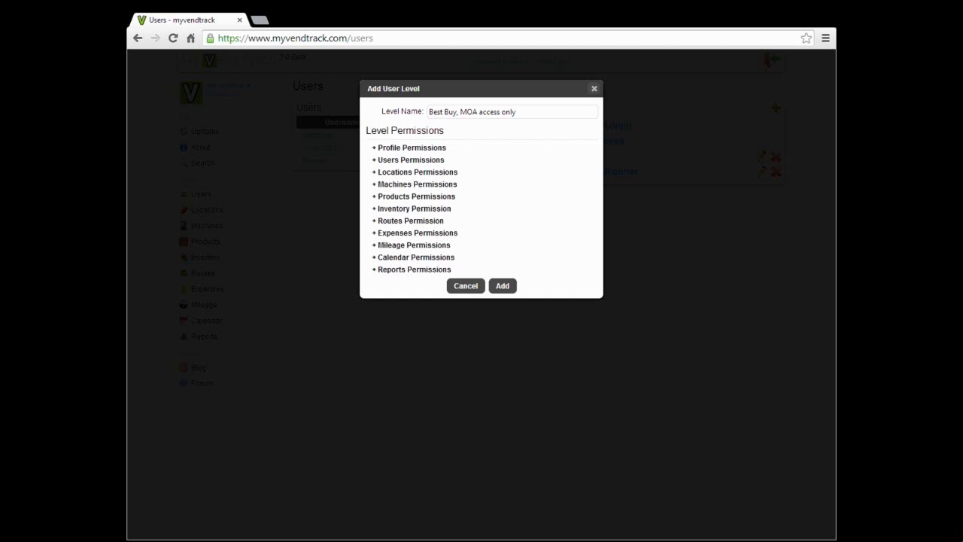
left_click(424, 152)
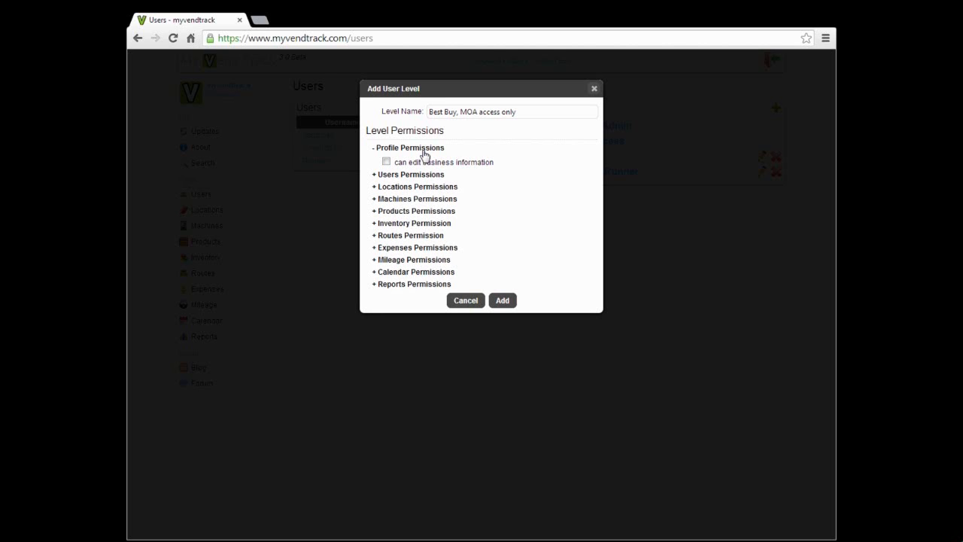
- Browse the users, locations, inventory and routes permission sections, leaving Machines Permissions expanded
left_click(423, 176)
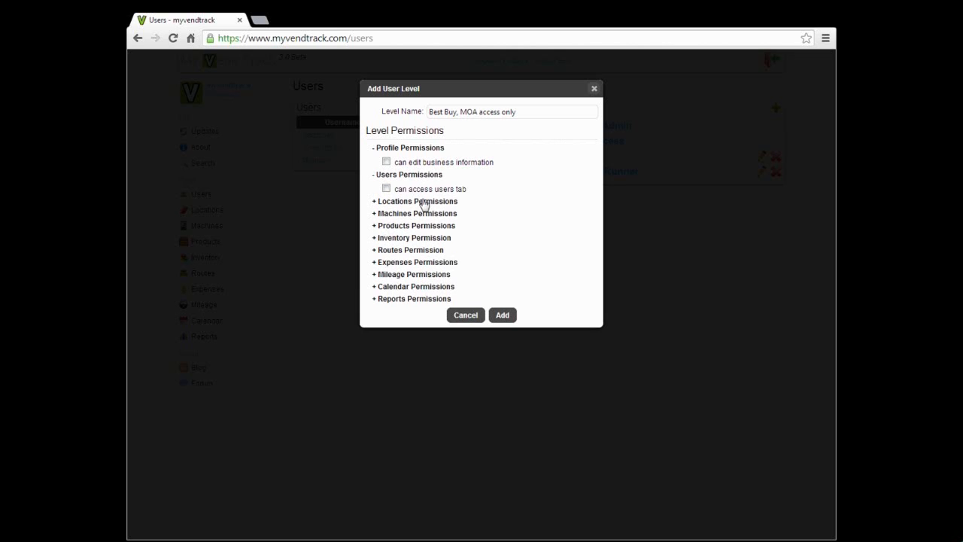
left_click(425, 201)
left_click(424, 202)
left_click(423, 177)
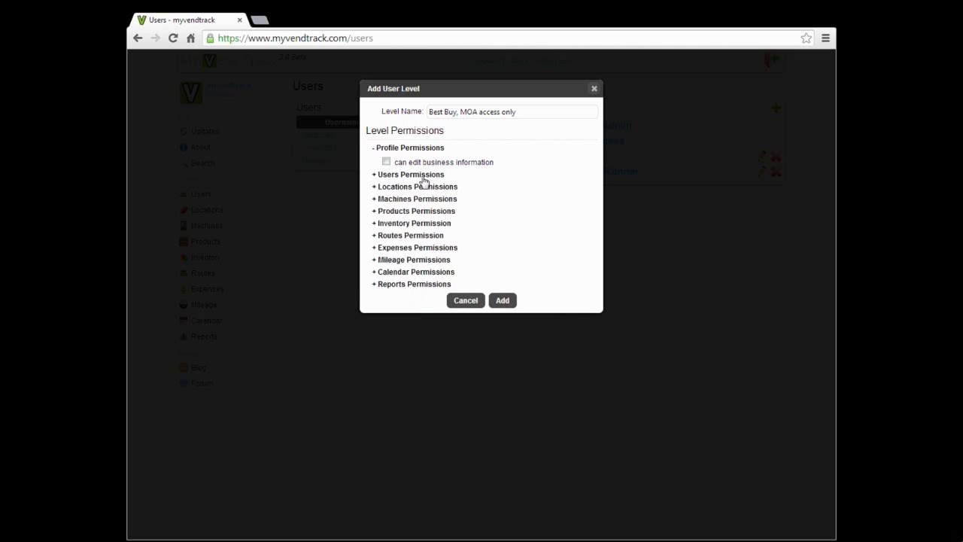
left_click(416, 149)
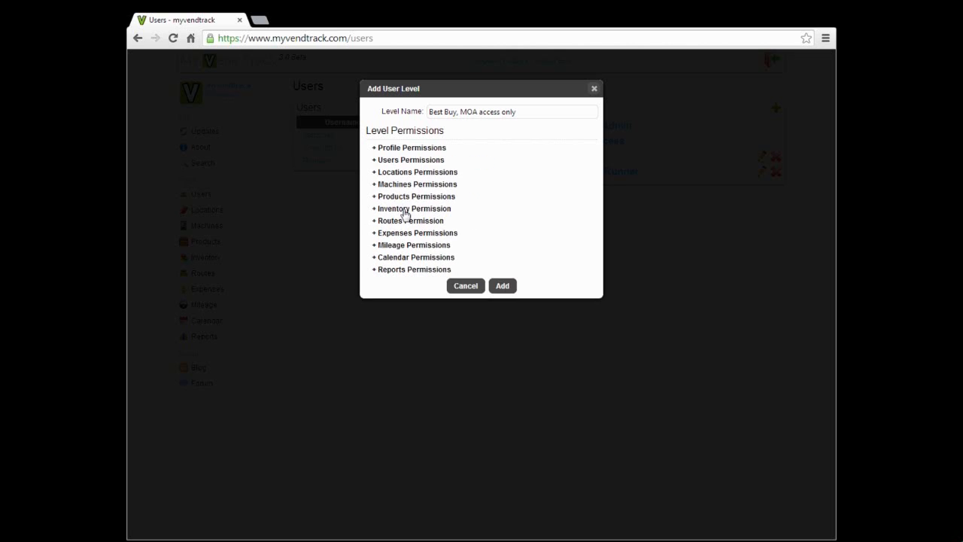
left_click(405, 210)
left_click(409, 235)
left_click(409, 236)
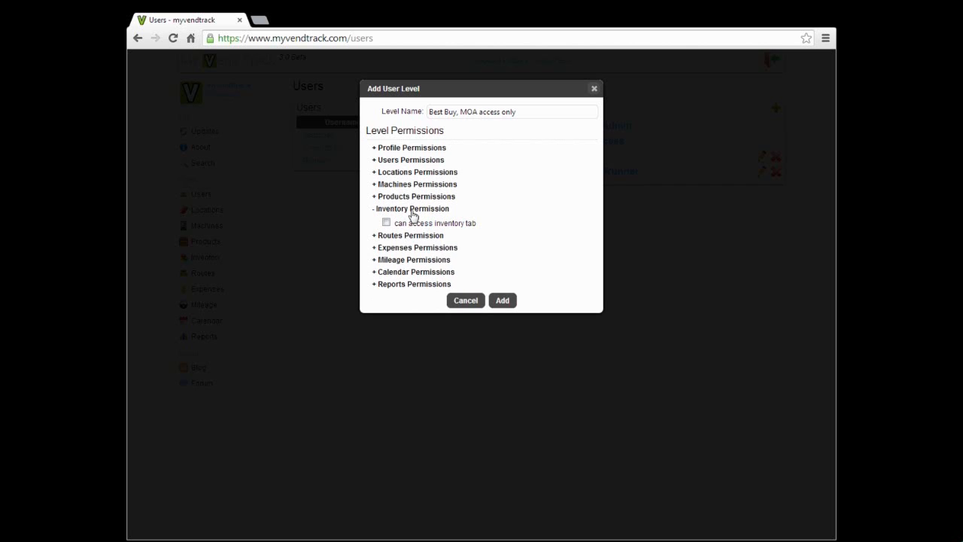
left_click(413, 211)
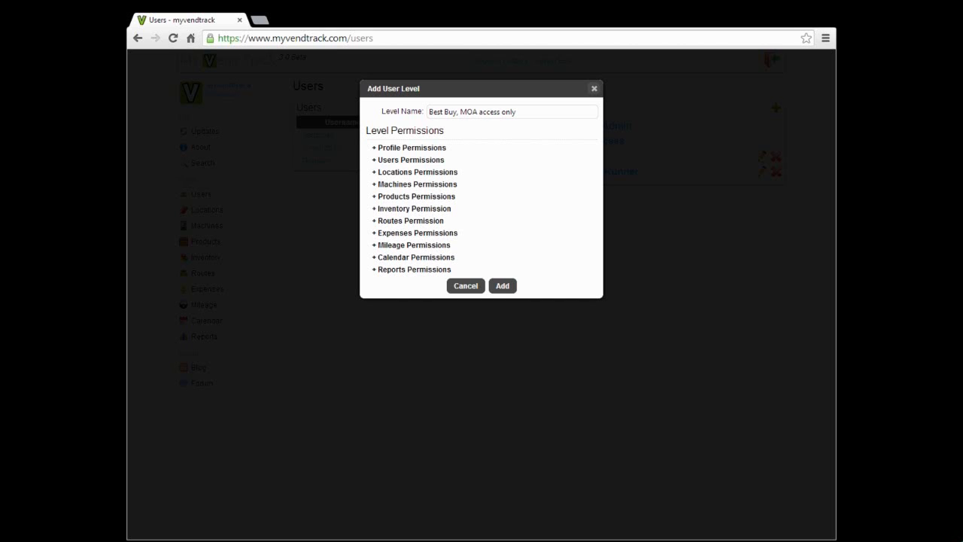
left_click(433, 185)
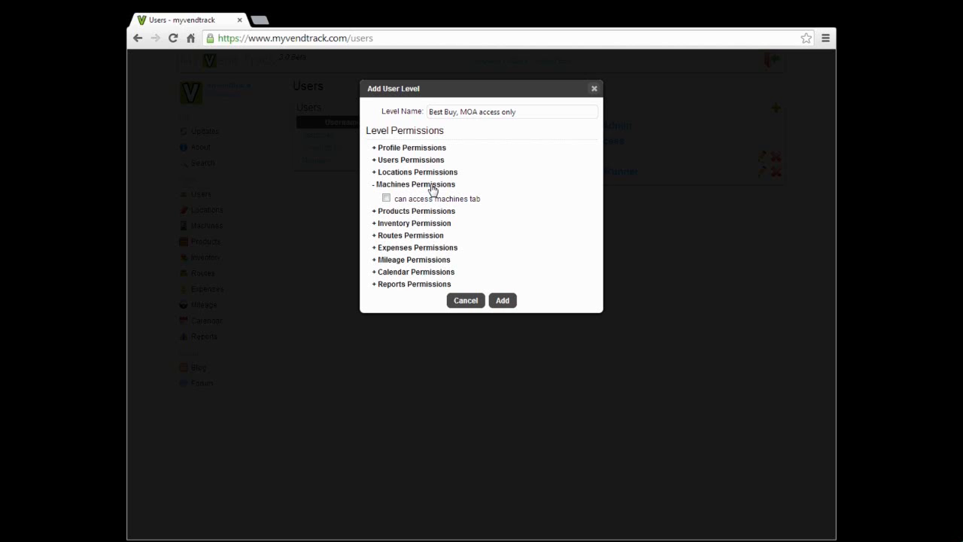
- Tick 'can access machines tab', leave all-machines access off, and expand Best Buy's permissions
left_click(387, 198)
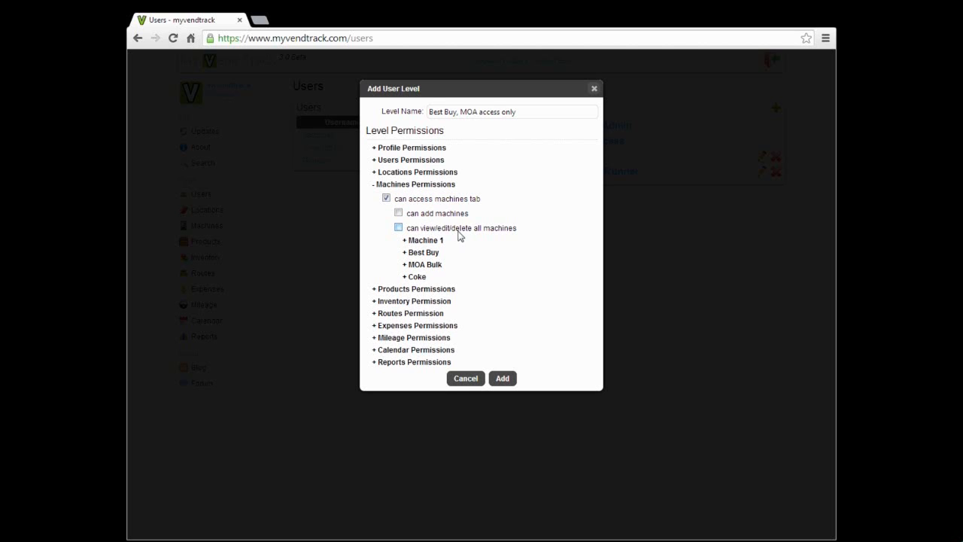
left_click(398, 228)
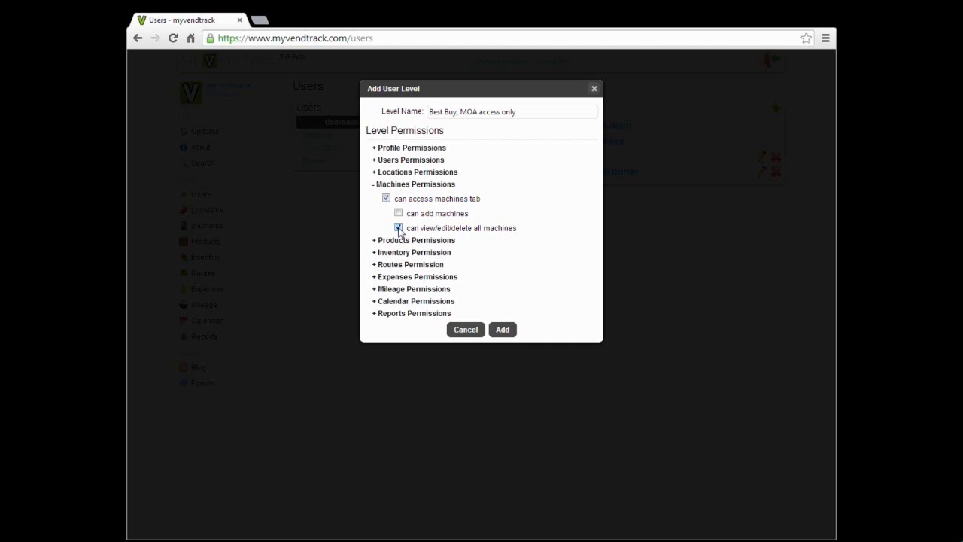
left_click(399, 228)
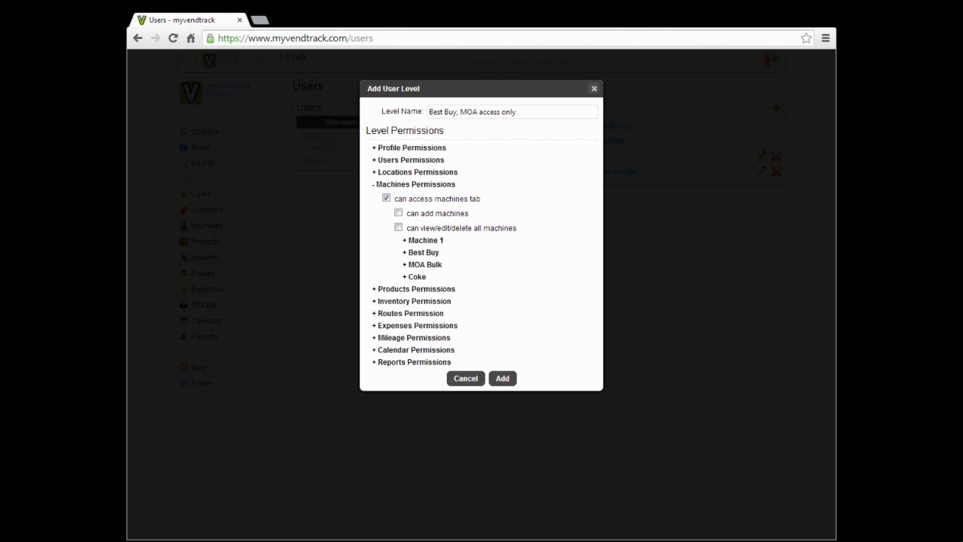
left_click(428, 253)
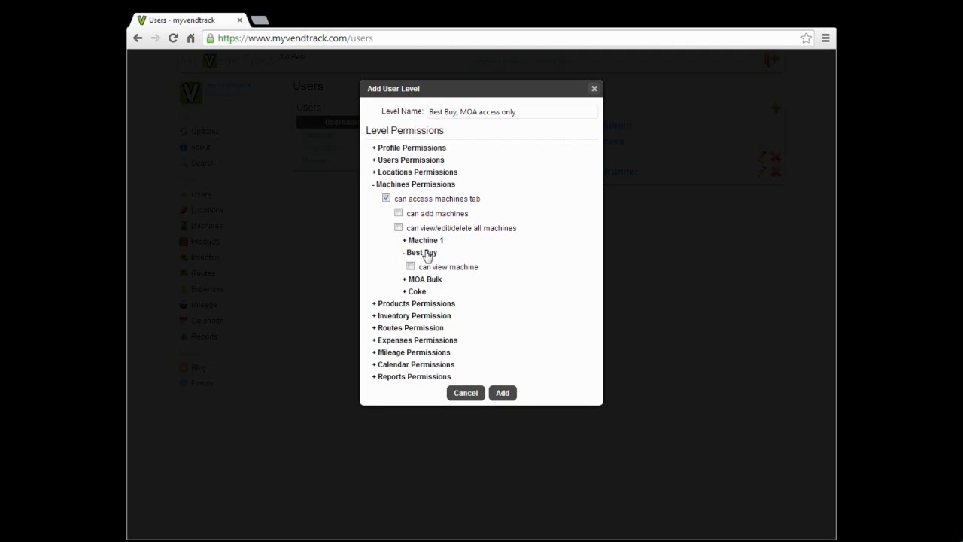
- Allow viewing Best Buy plus its collections, tasks, expenses, mileage and products, without machine deletion
left_click(410, 267)
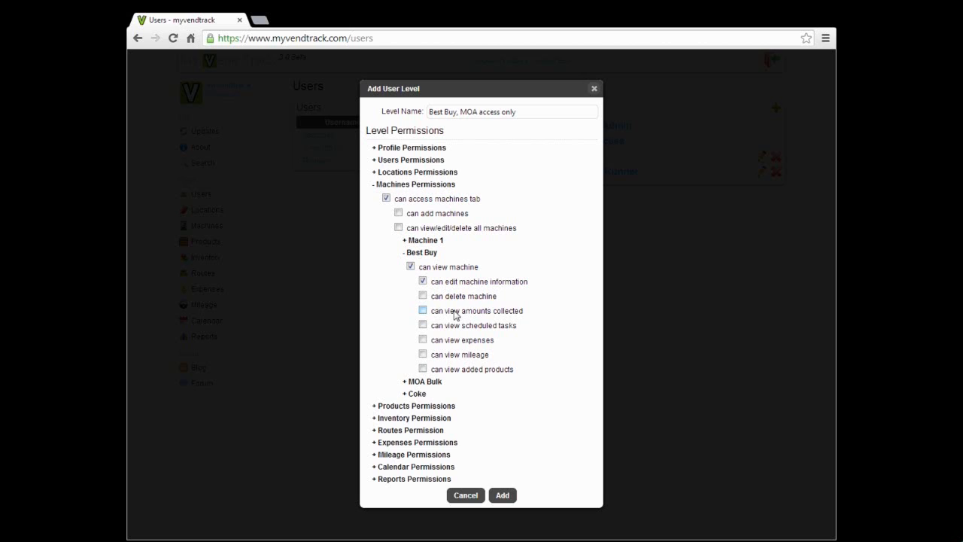
left_click(424, 311)
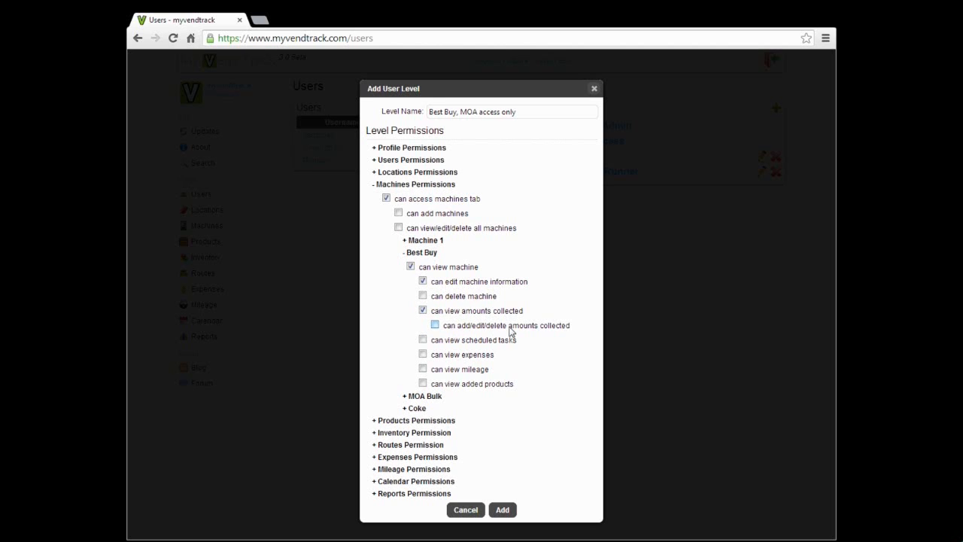
left_click(465, 342)
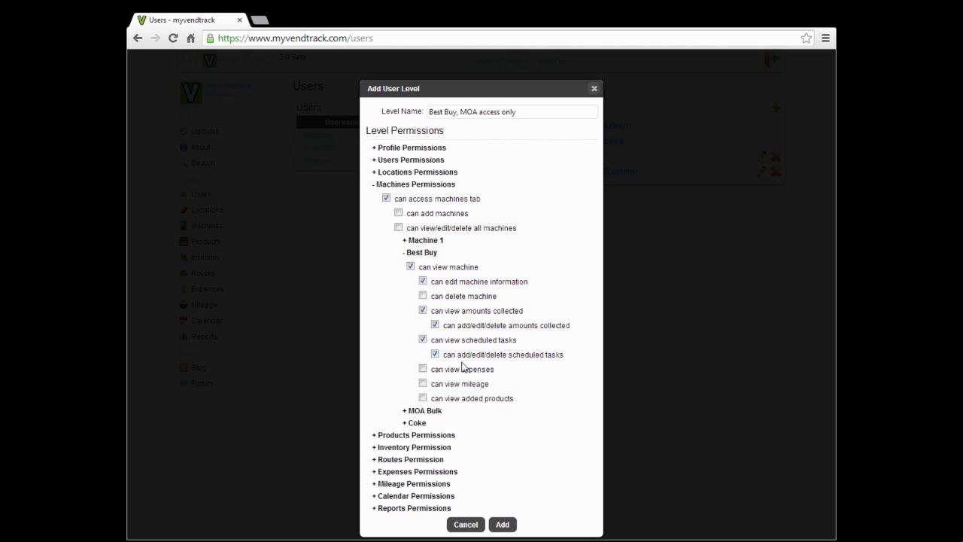
left_click(422, 369)
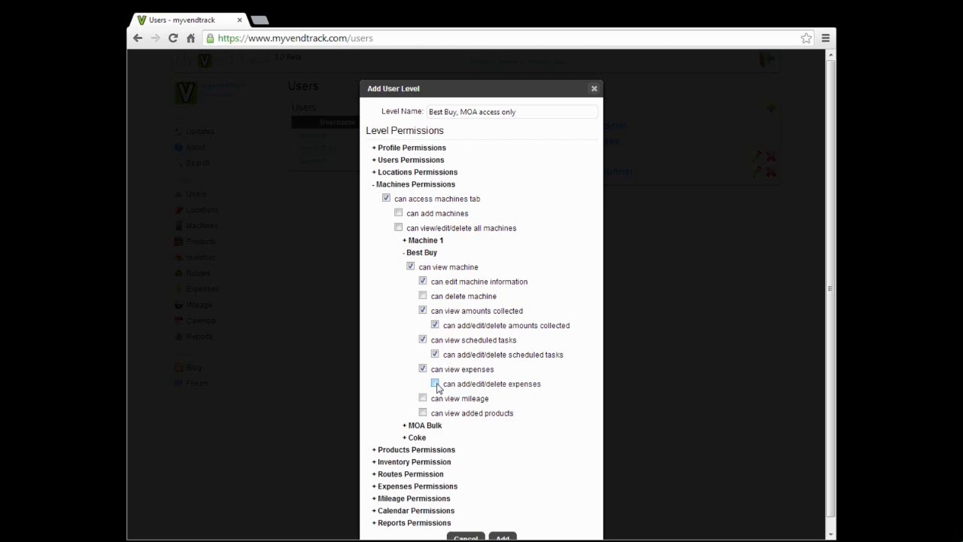
left_click(435, 384)
left_click(423, 399)
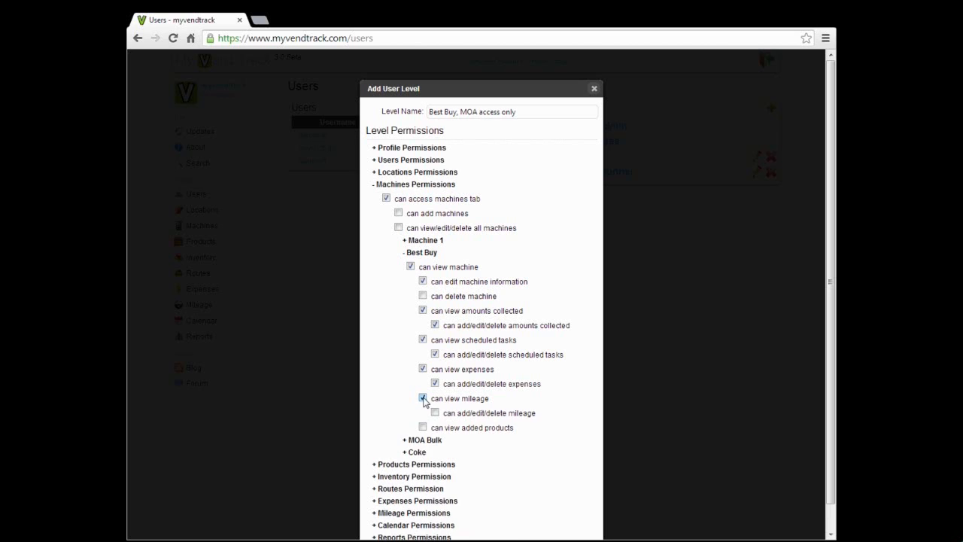
left_click(435, 414)
left_click(423, 428)
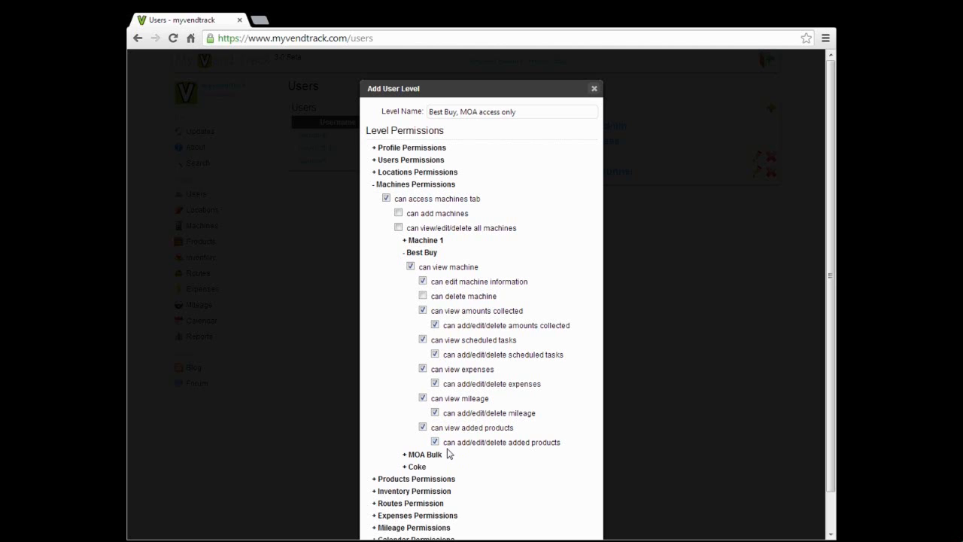
left_click(410, 267)
left_click_drag(429, 111, 460, 111)
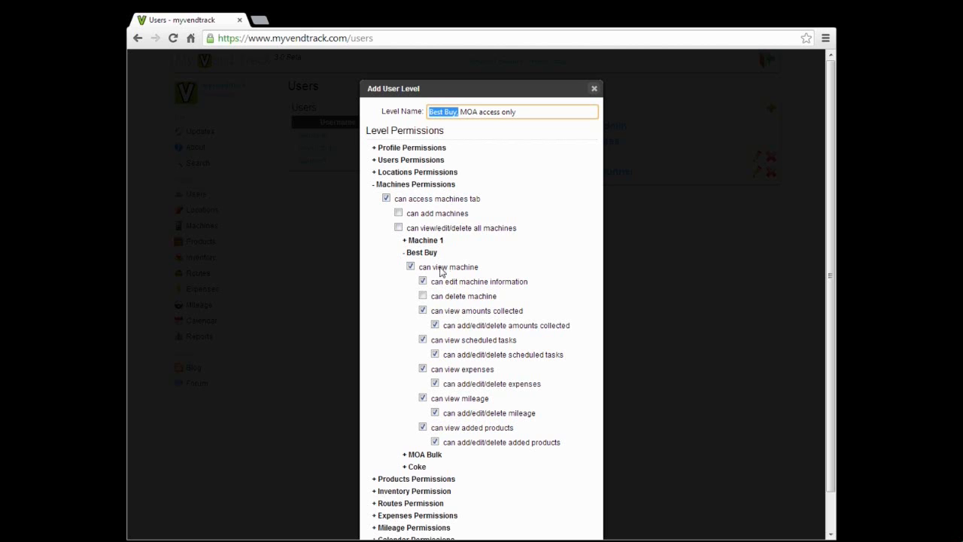
- Expand the MOA Bulk machine's permissions and allow viewing the machine
double_click(467, 112)
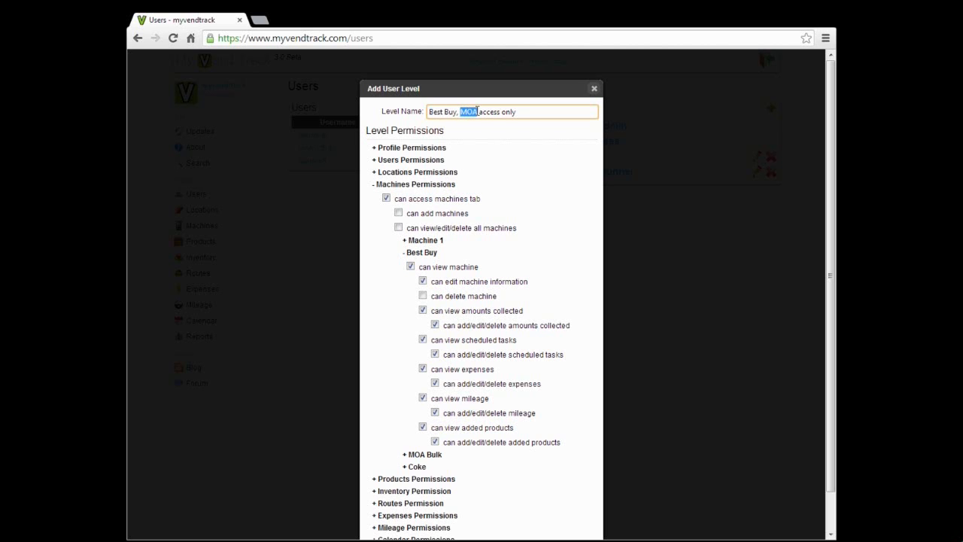
left_click(439, 456)
scroll(441, 434, "down", 1)
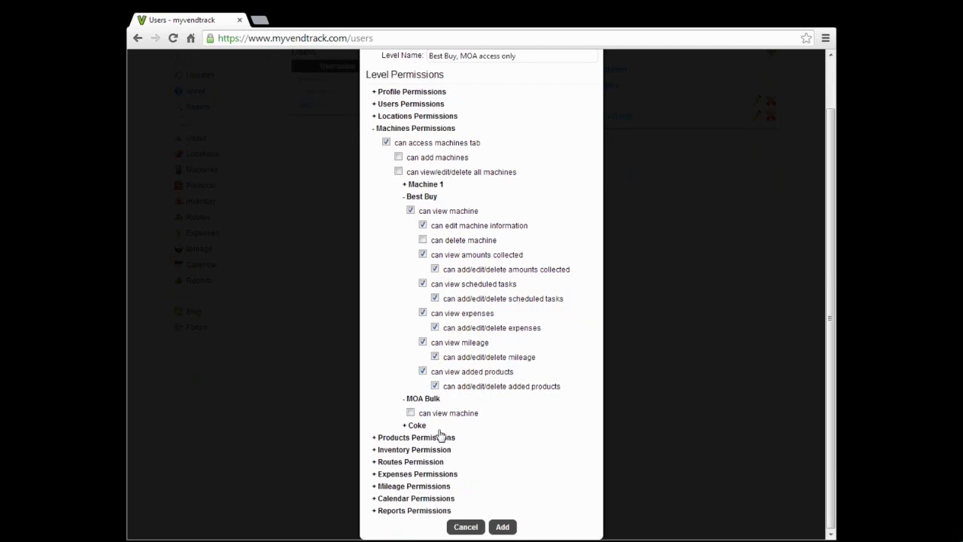
left_click(433, 414)
scroll(433, 418, "down", 1)
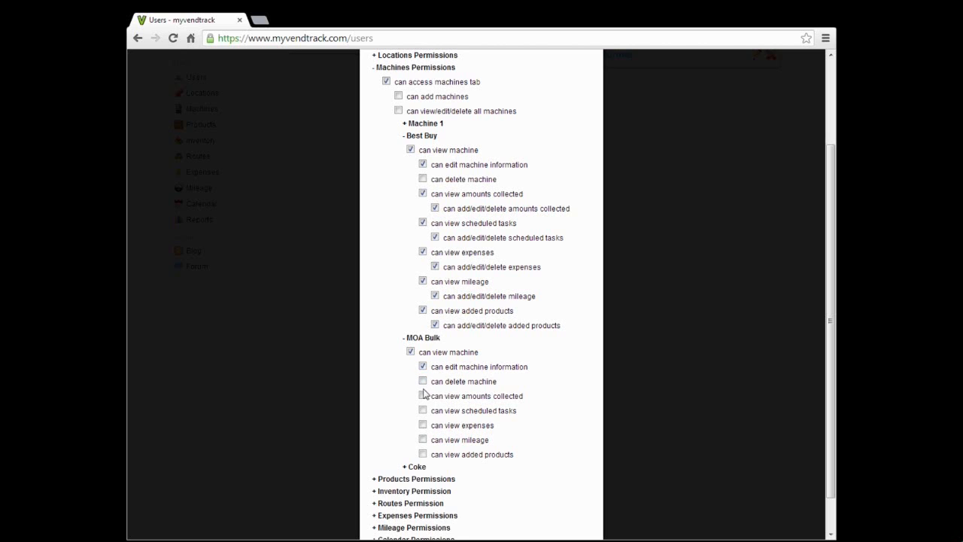
- Allow viewing and editing MOA Bulk collections, scheduled tasks, expenses, mileage and added products
left_click(423, 396)
left_click(435, 410)
left_click(423, 426)
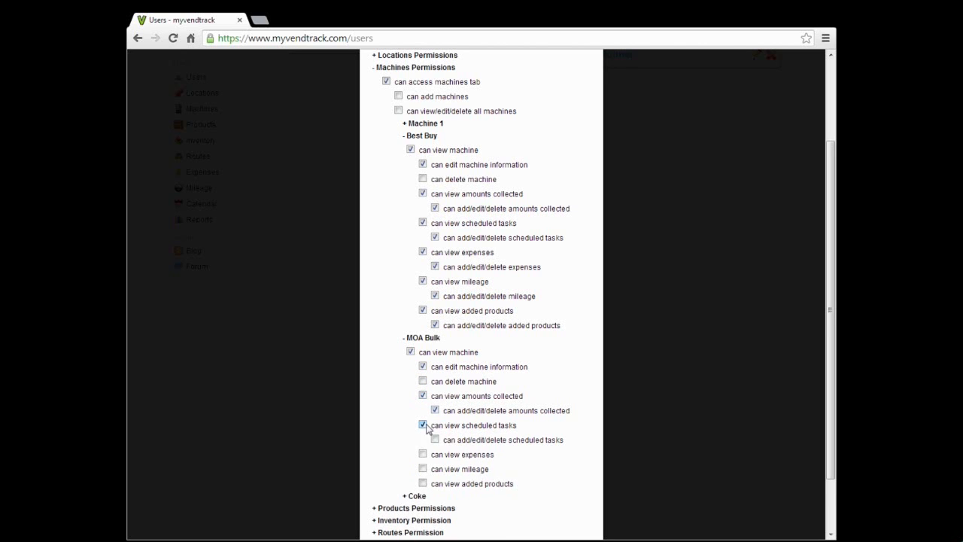
left_click(435, 440)
left_click(423, 455)
left_click(435, 469)
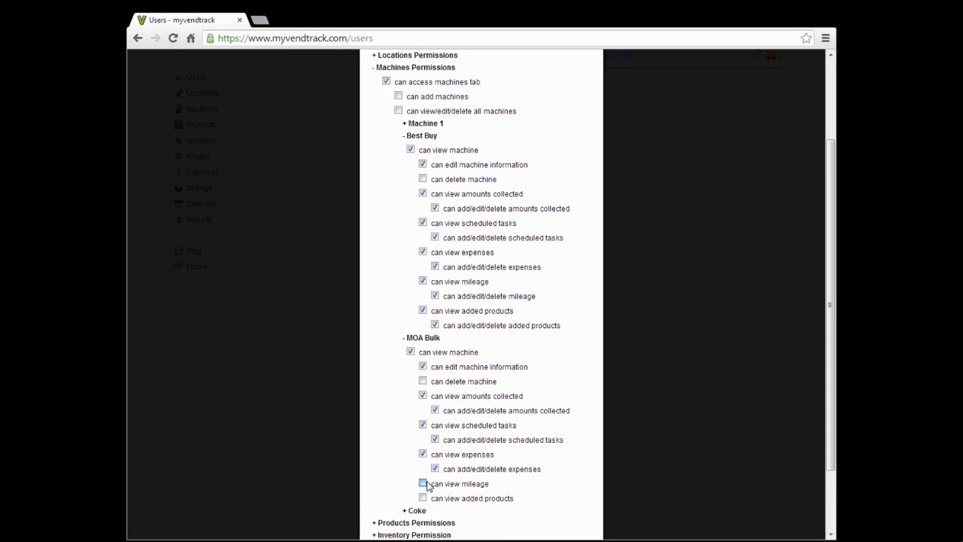
left_click(423, 483)
left_click(436, 498)
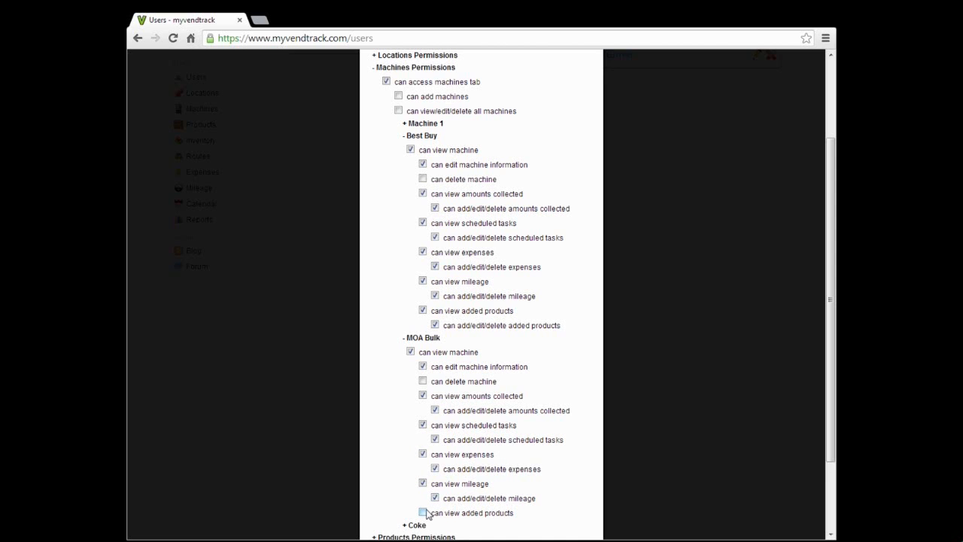
left_click(424, 513)
left_click(435, 528)
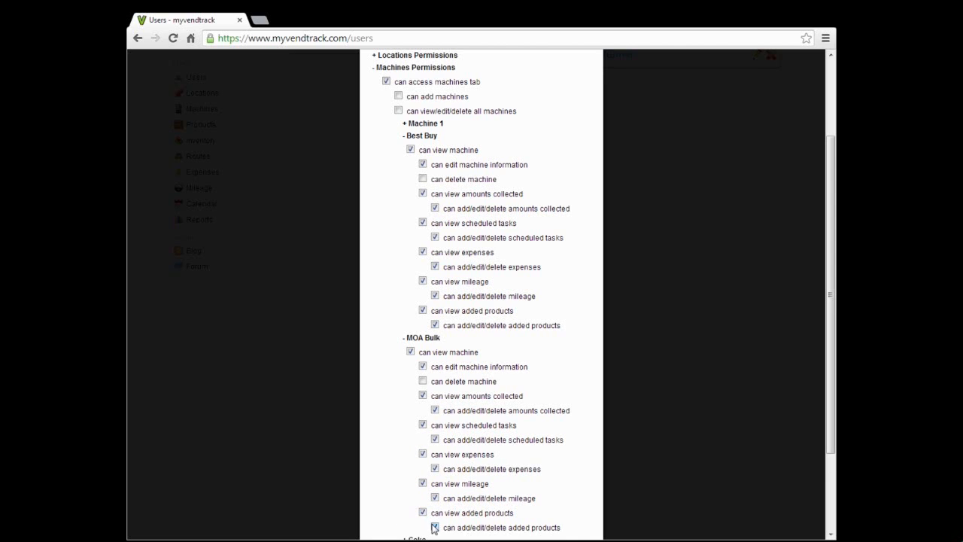
- Save the 'Best Buy, MOA access only' level with Add
scroll(455, 464, "down", 3)
scroll(456, 464, "up", 3)
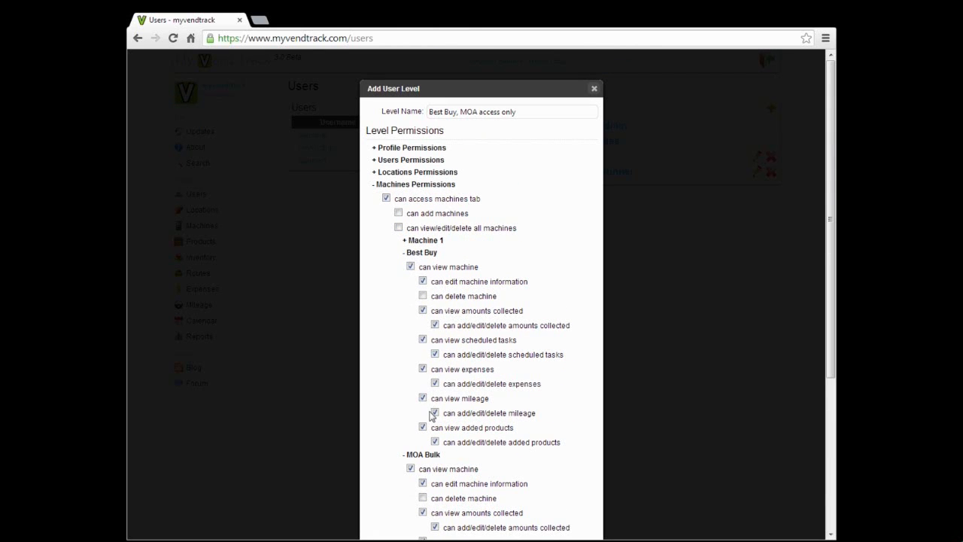
scroll(433, 455, "down", 3)
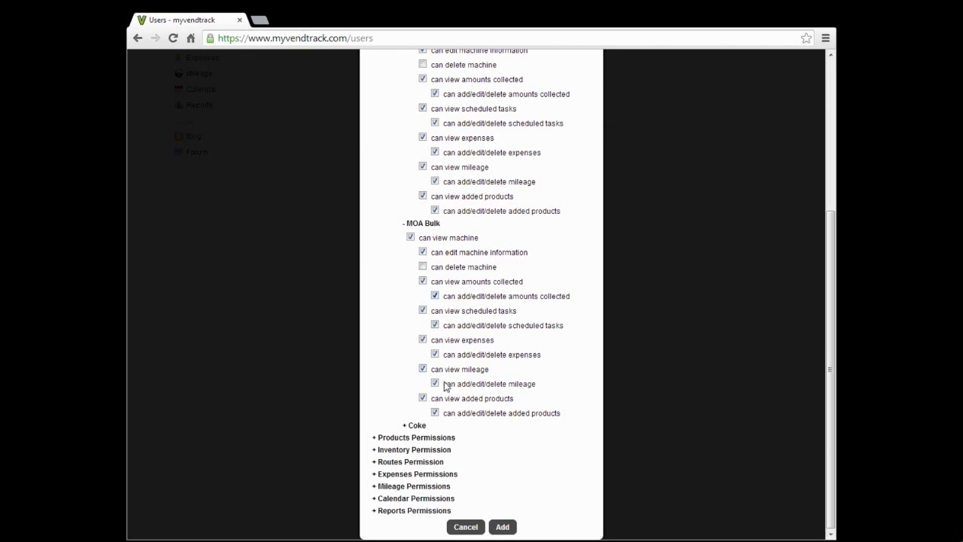
left_click(508, 529)
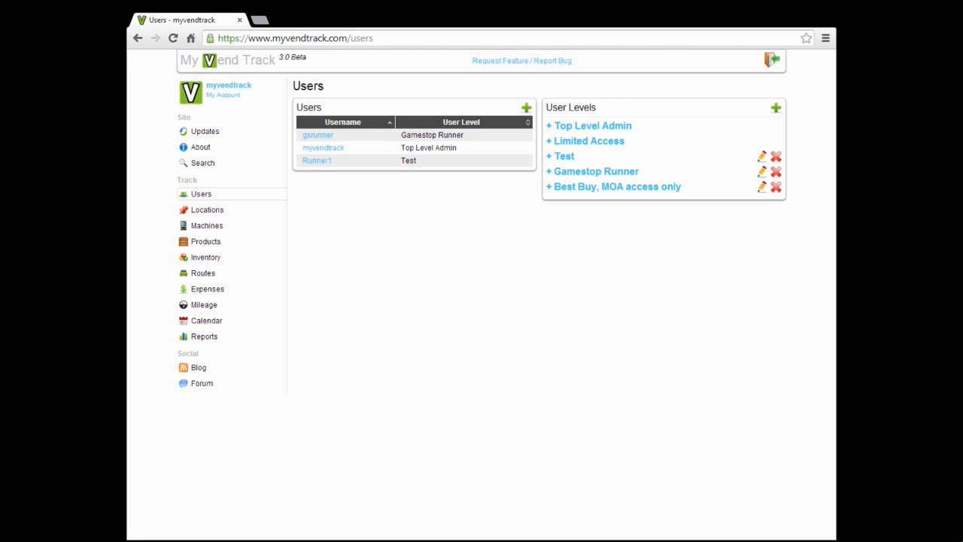
left_click(619, 188)
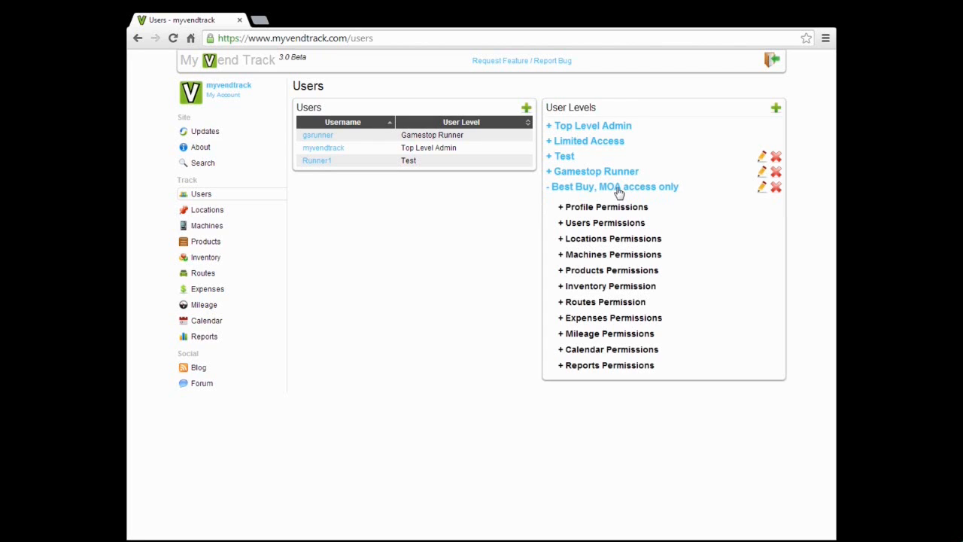
left_click(591, 255)
left_click(610, 323)
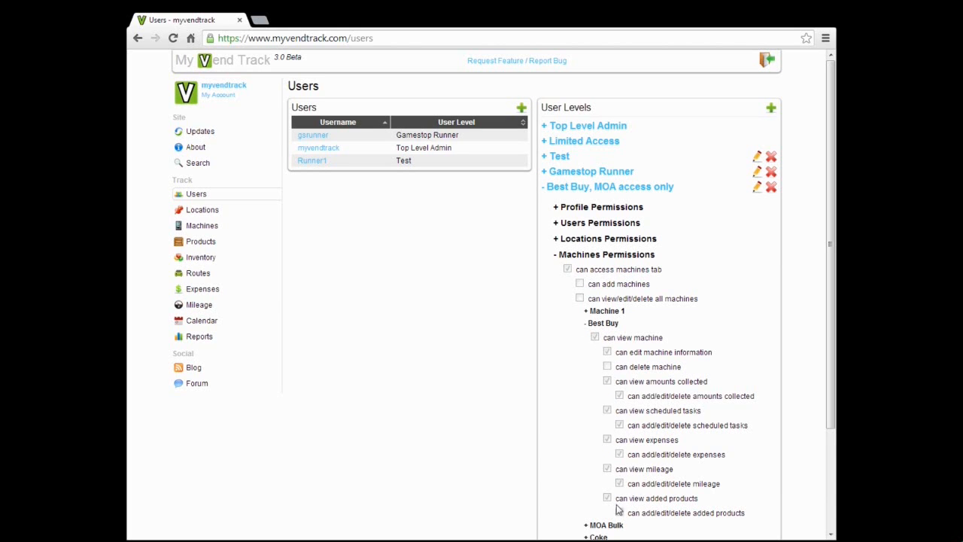
left_click(606, 324)
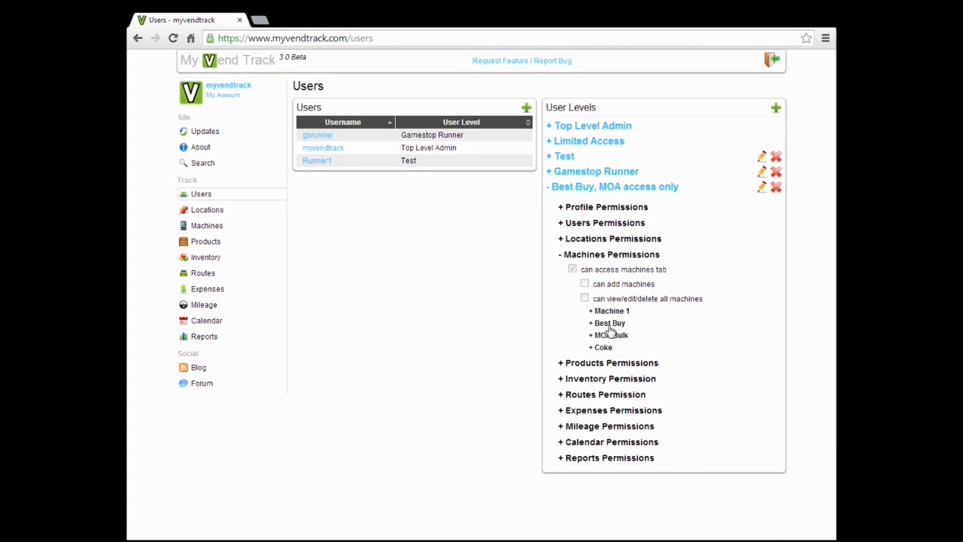
left_click(606, 335)
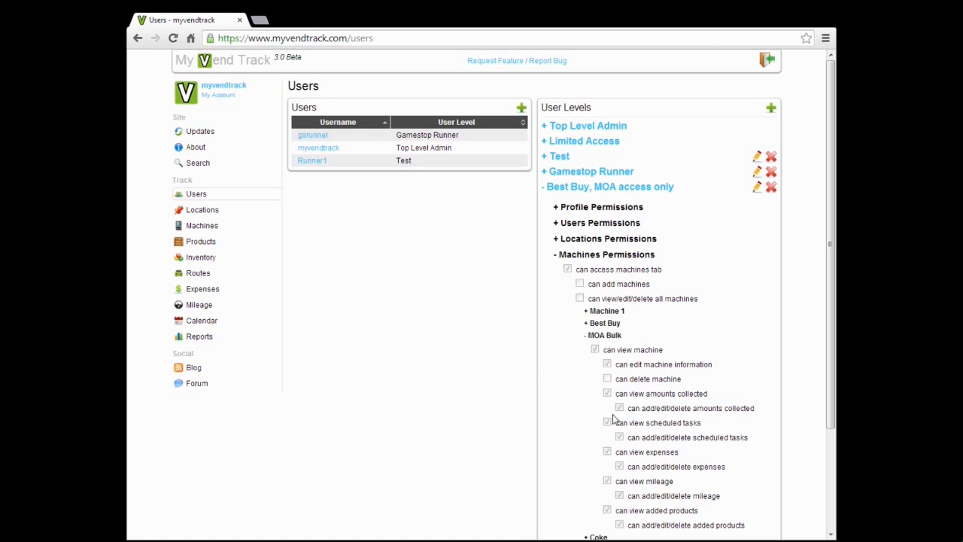
left_click(596, 337)
left_click(592, 258)
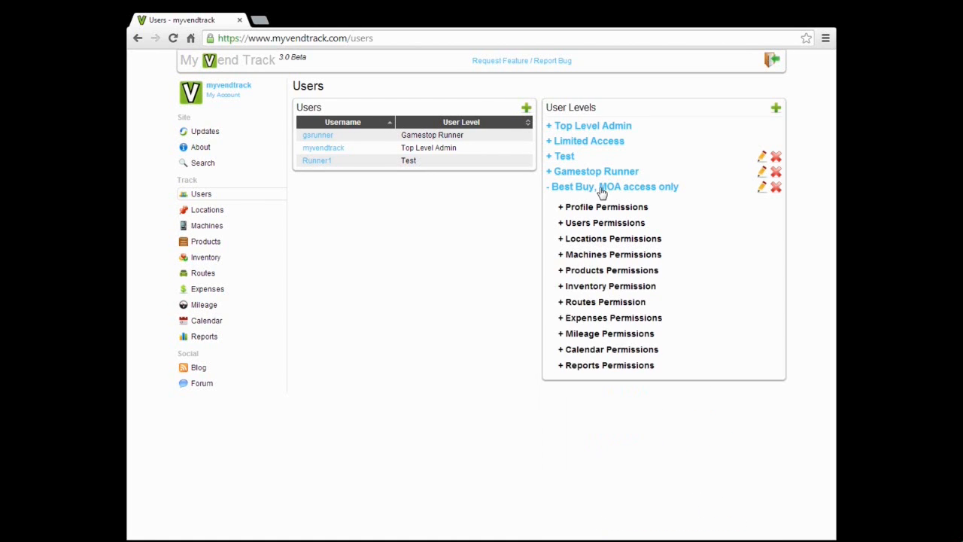
left_click(603, 190)
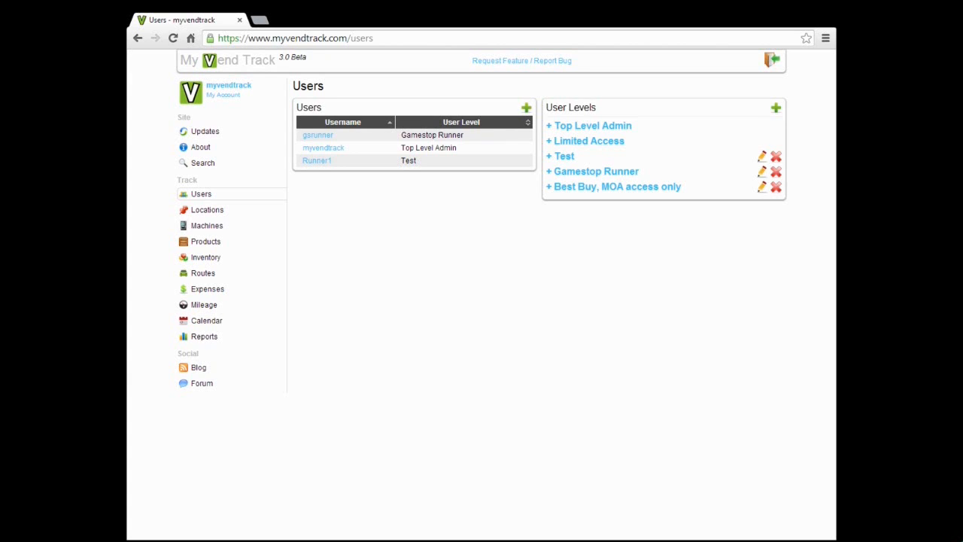
- Recheck the saved level's MOA Bulk permissions without changes, then open the Add User form
left_click(762, 187)
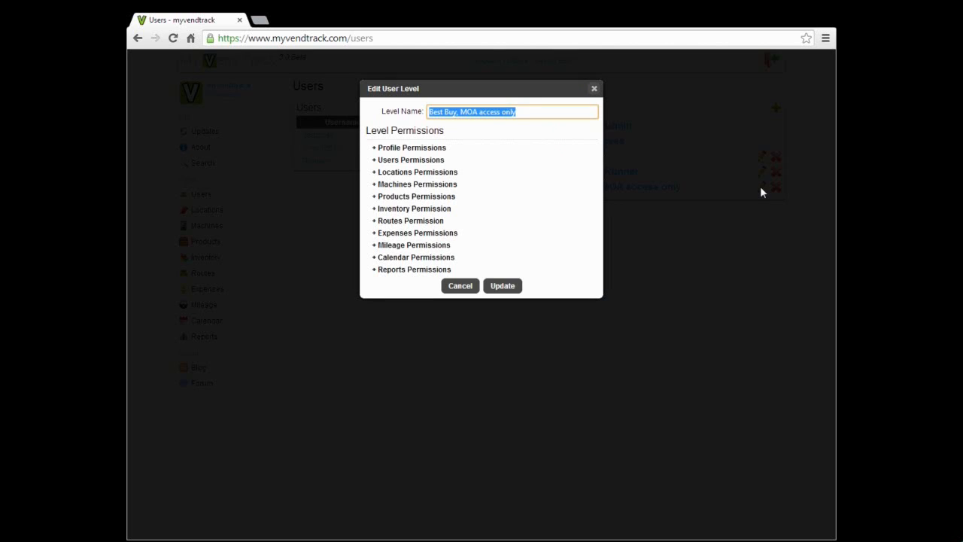
left_click(411, 186)
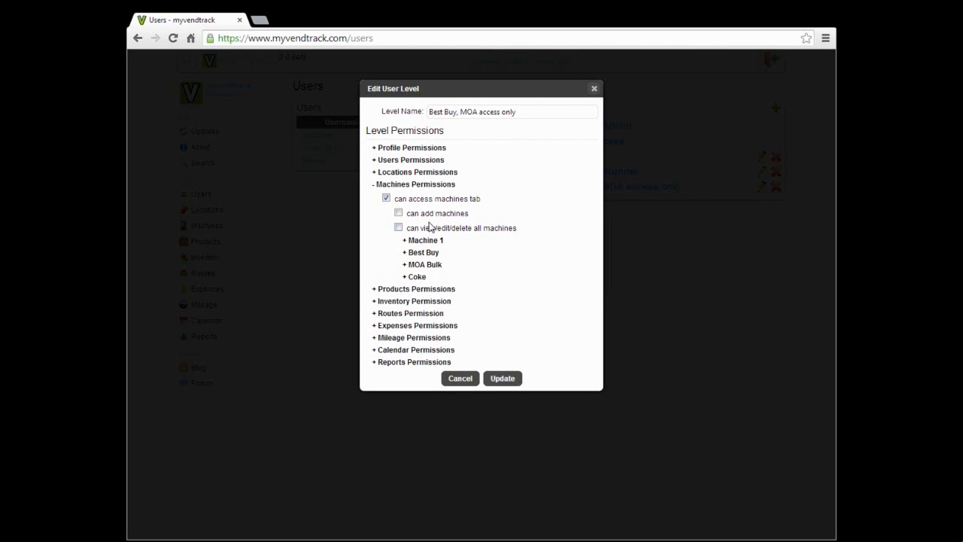
left_click(424, 264)
left_click(424, 263)
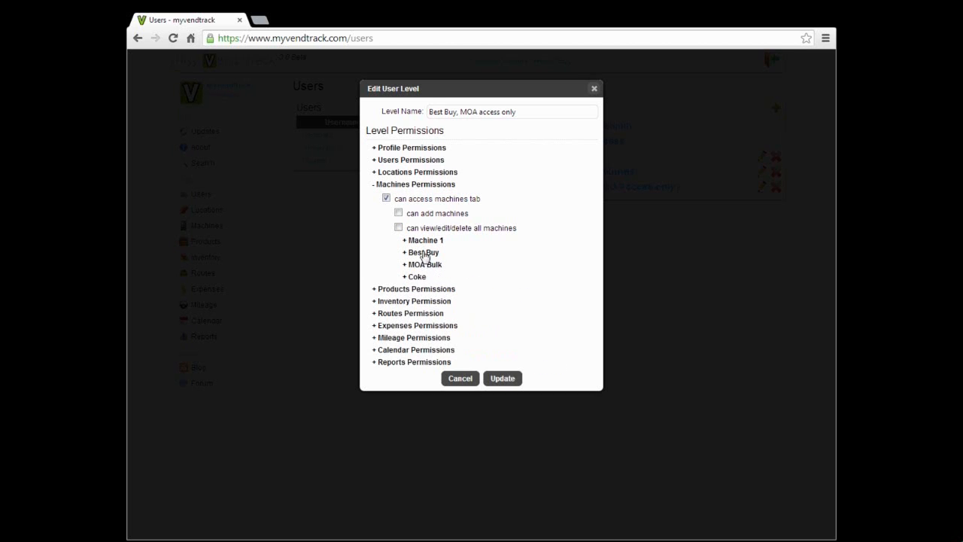
left_click(415, 186)
left_click(595, 90)
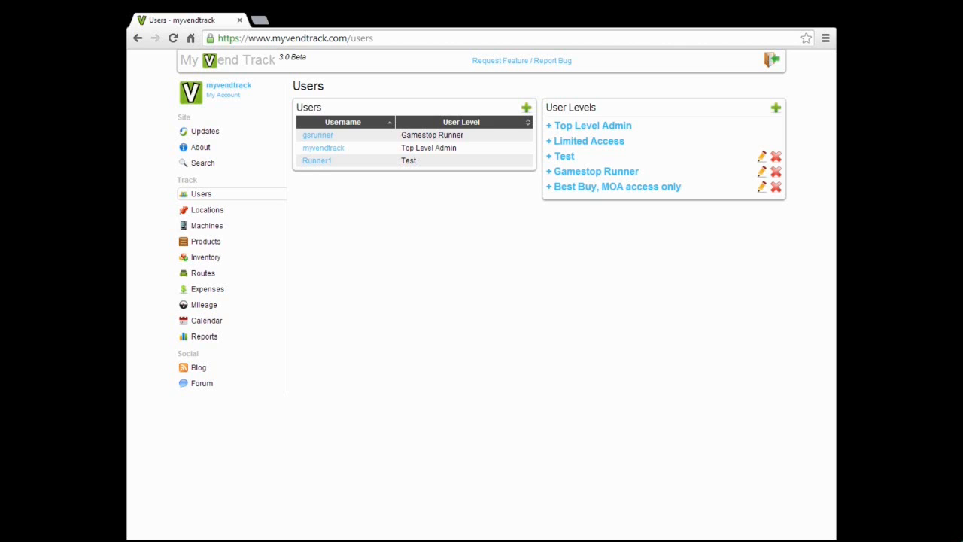
left_click(526, 107)
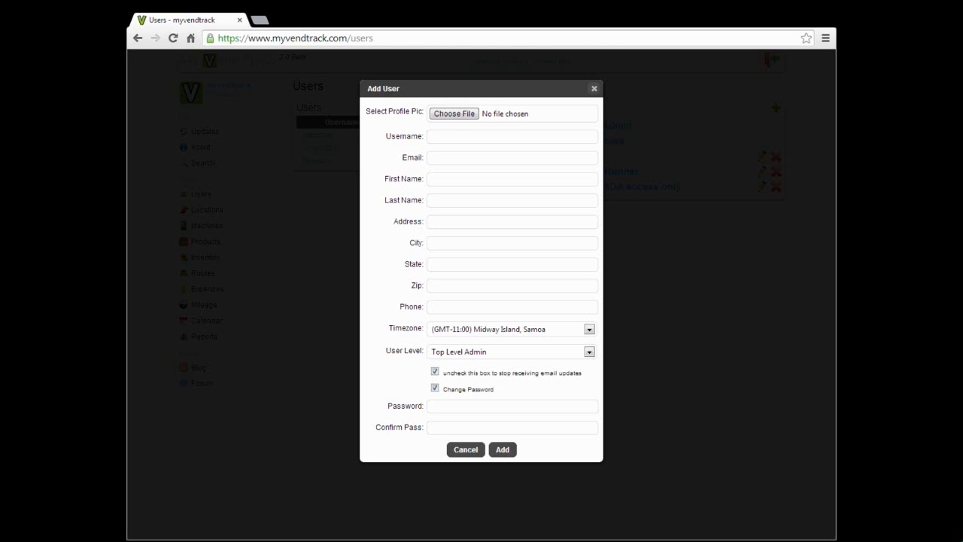
- Set the new user's level to 'Best Buy, MOA access only'
left_click_drag(387, 353, 425, 351)
left_click(424, 351)
left_click(517, 355)
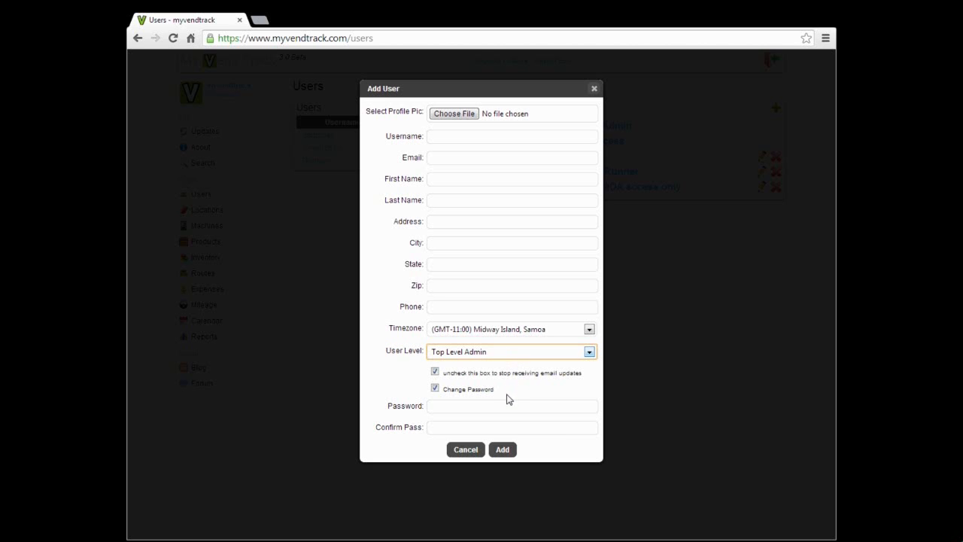
key("Down")
- Enter the user's username, e-mail, first name and last name
left_click(461, 135)
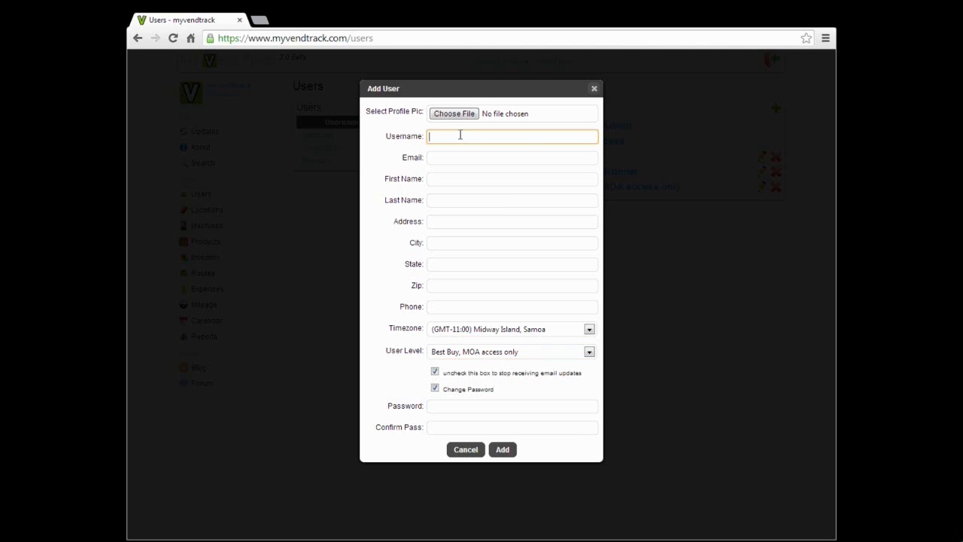
type("johnsmith")
key("Tab")
type("johnsmit")
type("john")
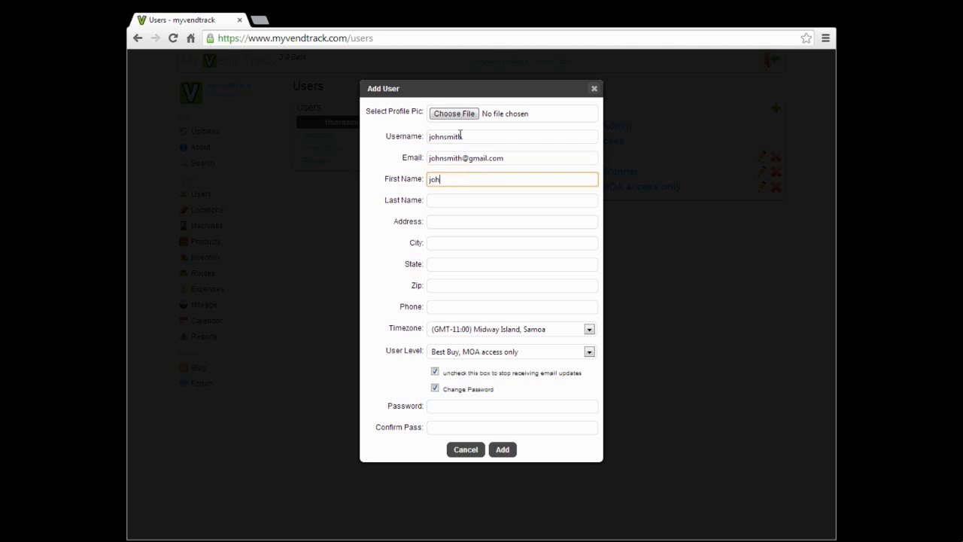
key("Tab")
type("smith")
- Fill in the user's street address, city, state, zip code and phone number
key("Tab")
type("1234 Street Driv")
type("e")
key("Tab")
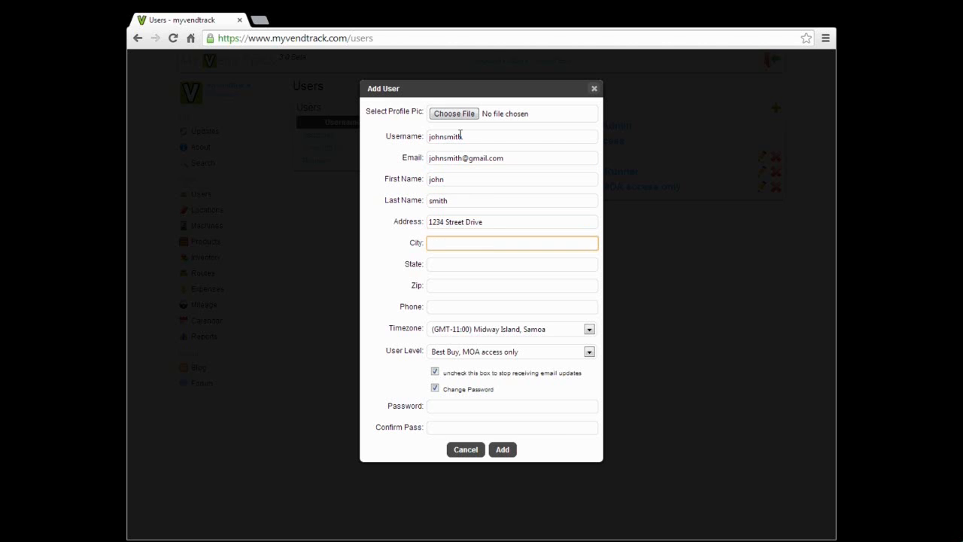
type("Saint Paul")
key("Tab")
type("MN")
key("Tab")
type("55113")
key("Tab")
type("12344532")
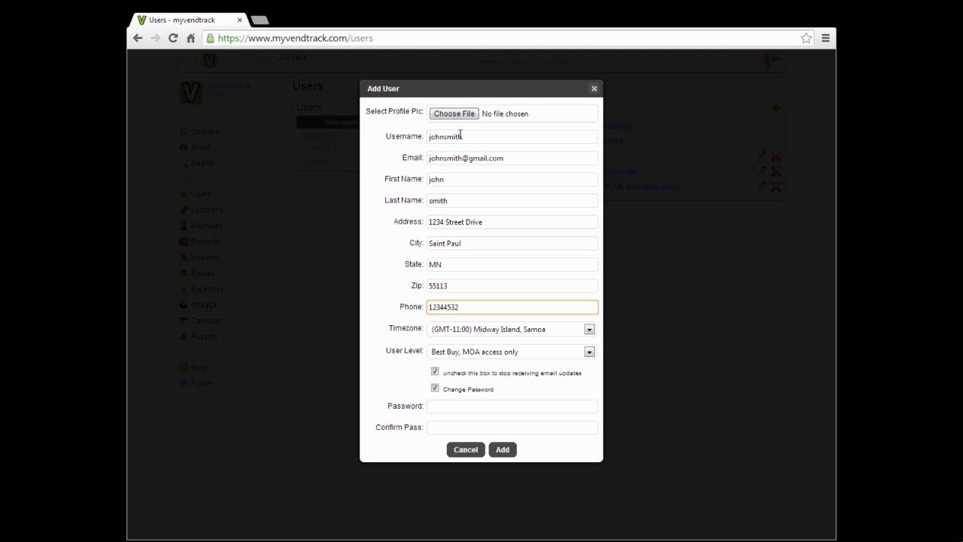
- Choose Central Time (US & Canada), enter and confirm the password, add the user, and start another
left_click(473, 337)
left_click(476, 475)
left_click(459, 408)
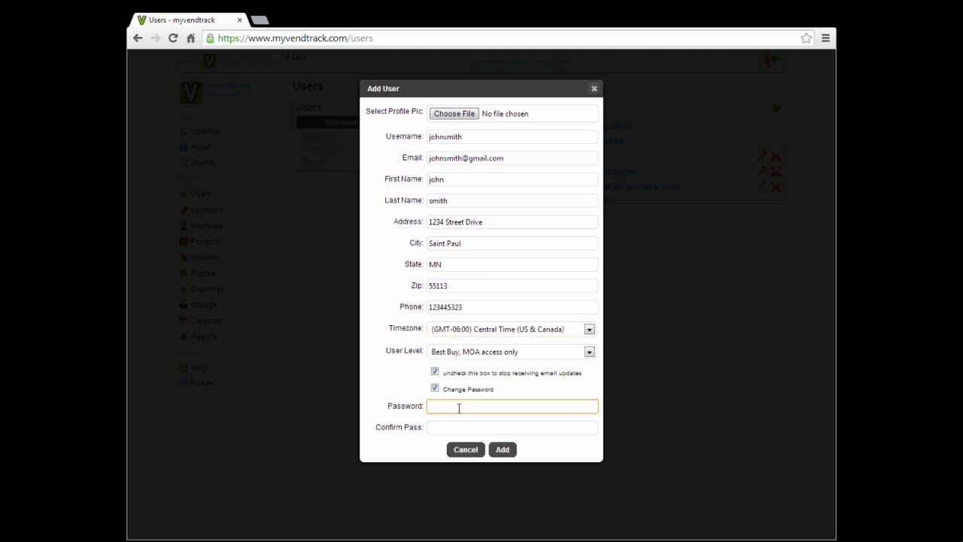
type("•••••••••")
key("Tab")
type("•••••••••")
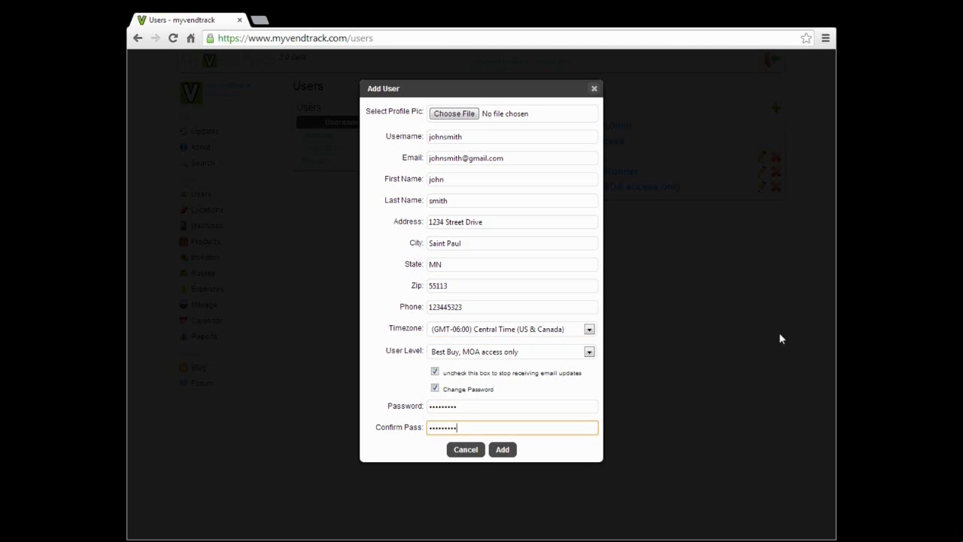
left_click(503, 450)
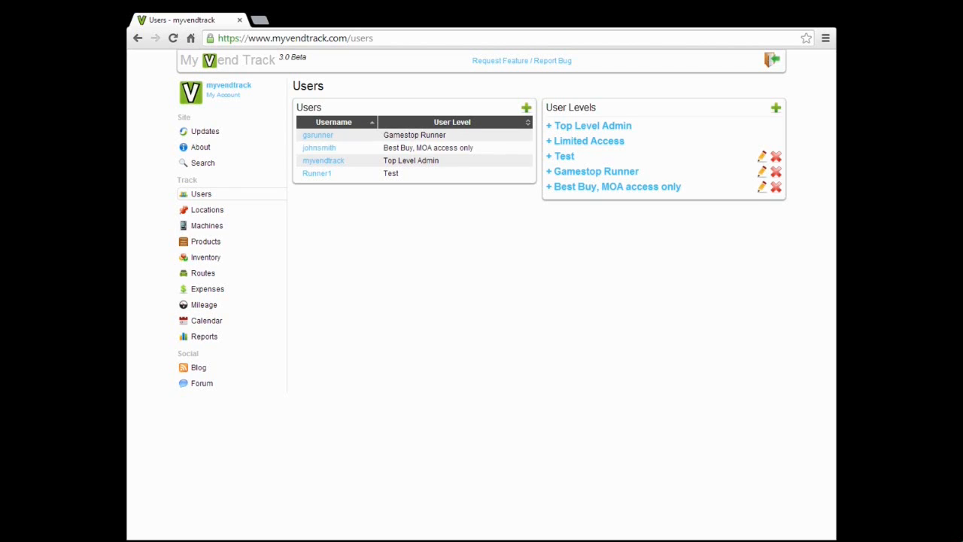
left_click(527, 107)
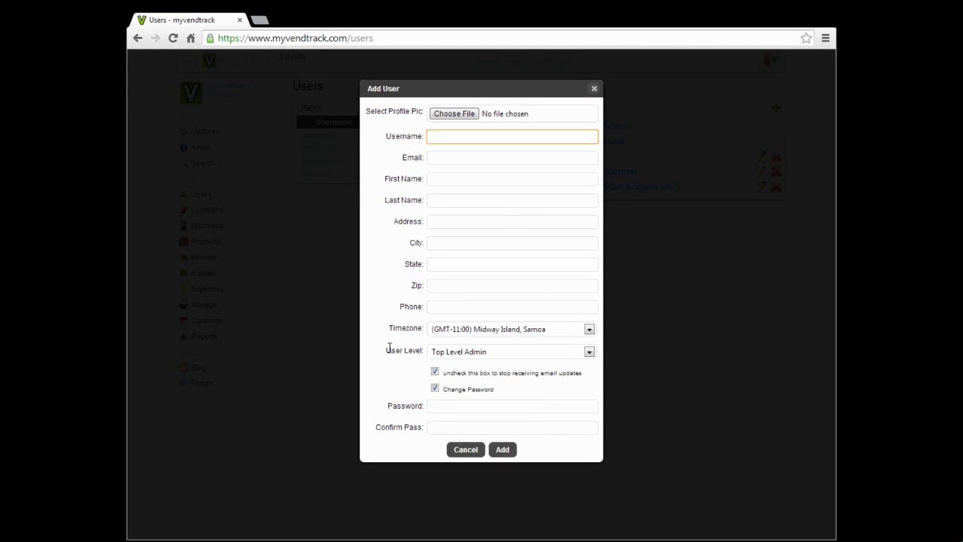
- Set the second user's level to 'Best Buy, MOA access only'
left_click_drag(389, 349, 424, 351)
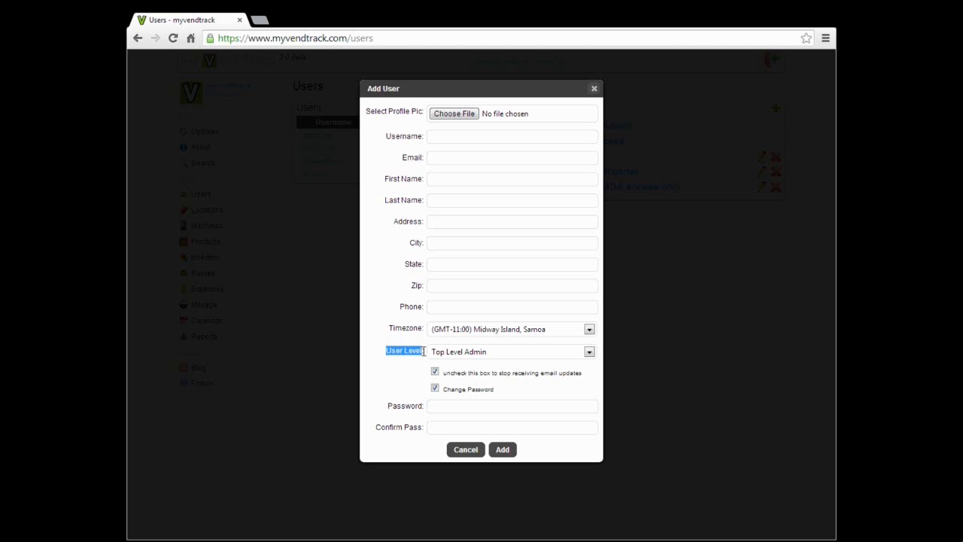
left_click(424, 351)
left_click(440, 353)
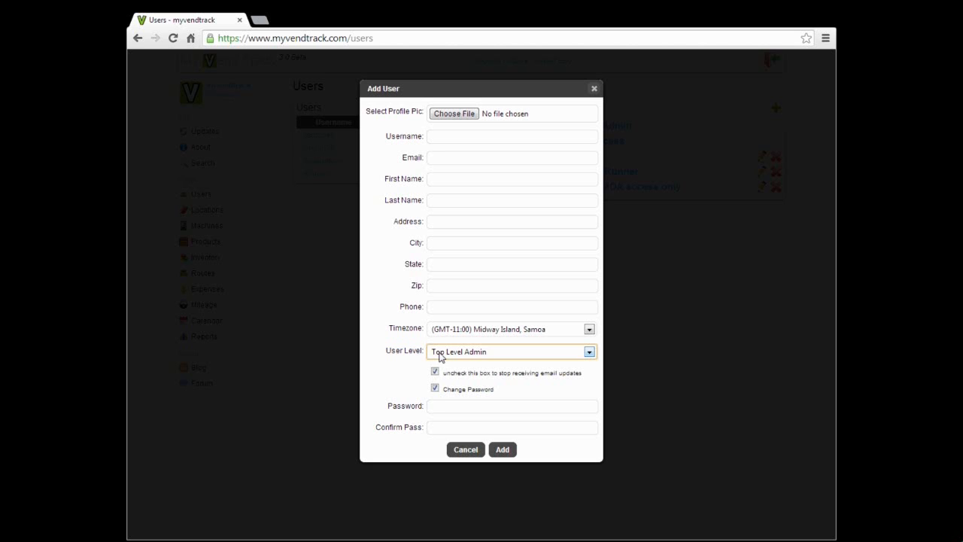
key("Down")
- Enter the second user's username, e-mail address, first name and last name
left_click(441, 137)
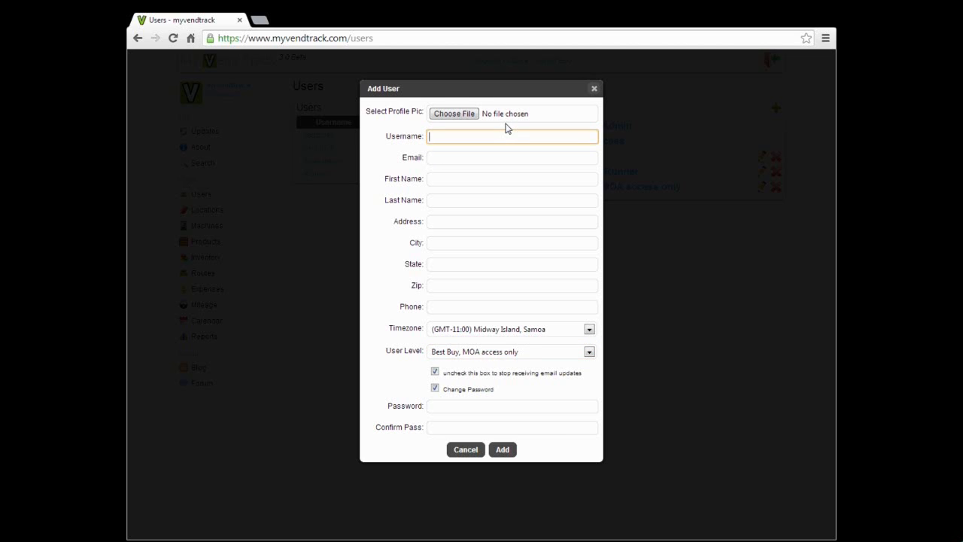
key("Tab")
key("Tab")
key("Tab")
- Fill in the second user's street address, city, state, zip code and phone number
key("Tab")
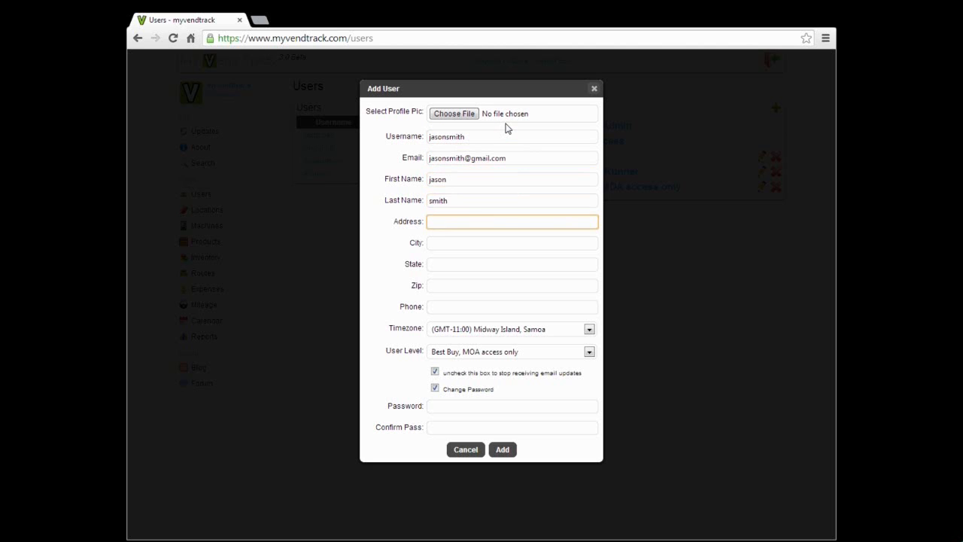
type("4321 Drive")
key("Tab")
type("Saint Paul")
key("Tab")
type("MN")
key("Tab")
type("12345")
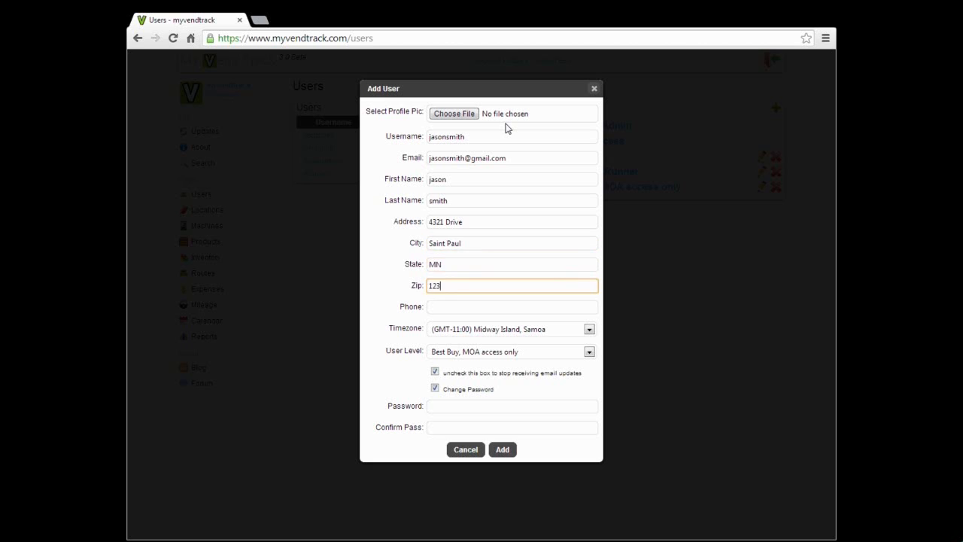
key("Tab")
type("7654321")
- Choose Central Time (US & Canada), enter and confirm the password, and add the user
left_click(519, 330)
left_click(503, 477)
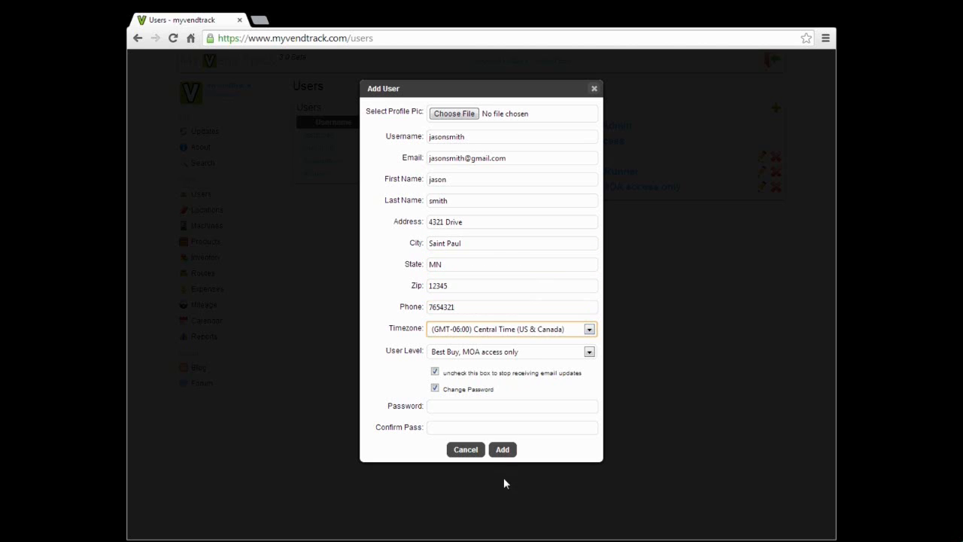
left_click(458, 410)
type("••••••••••")
key("Tab")
type("••••••••••")
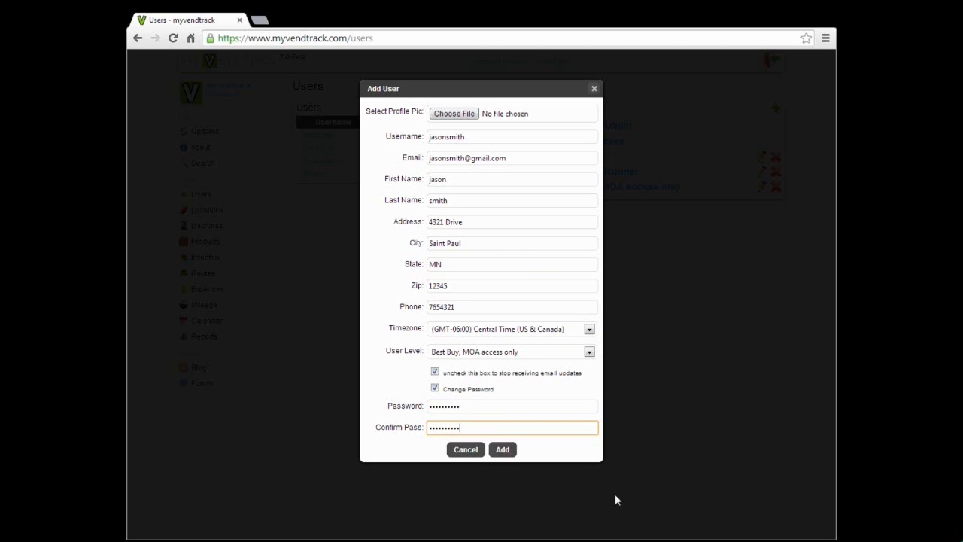
left_click(506, 455)
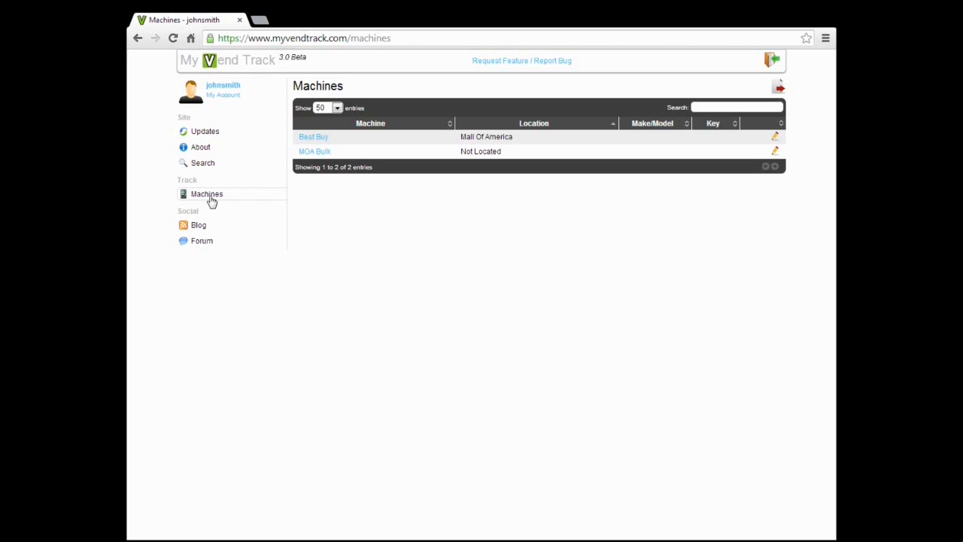
- Open the MOA Bulk machine from the restricted user's two-machine list
left_click(321, 156)
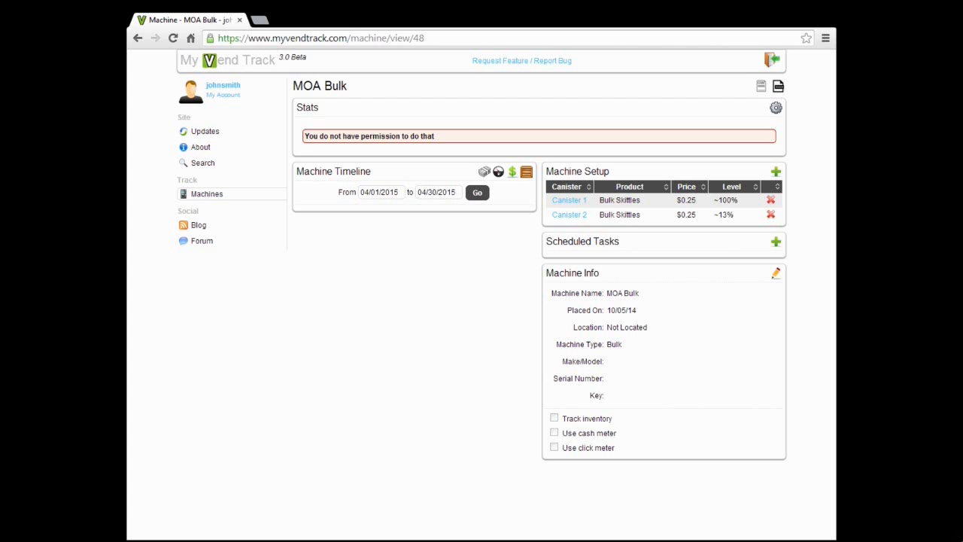
- Open and close MOA Bulk's cash collected, mileage, expense and add products forms
left_click(484, 172)
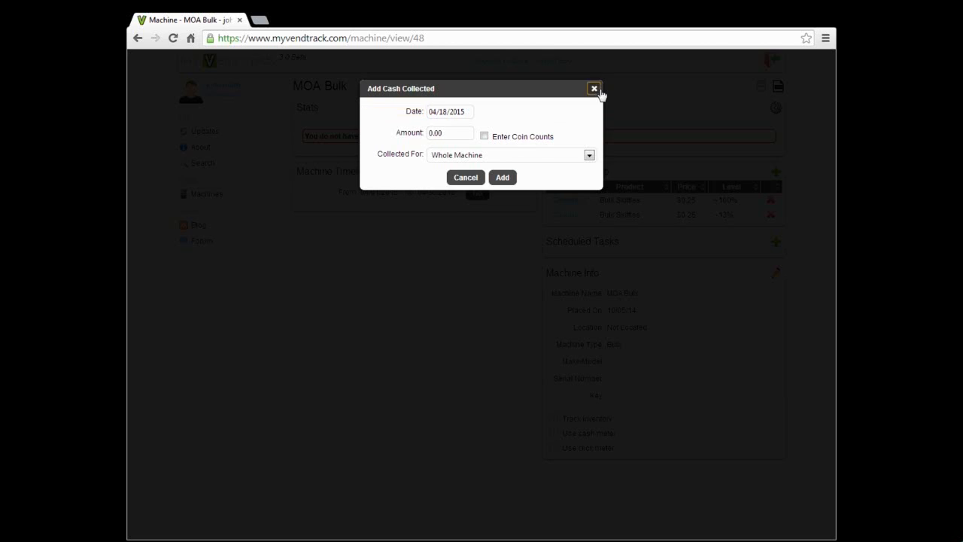
left_click(594, 89)
left_click(506, 172)
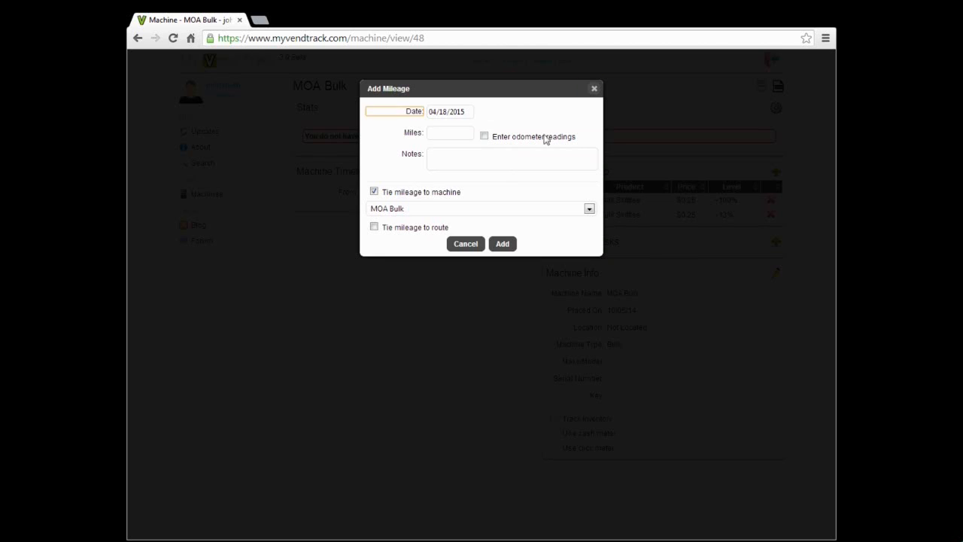
left_click(594, 89)
left_click(512, 172)
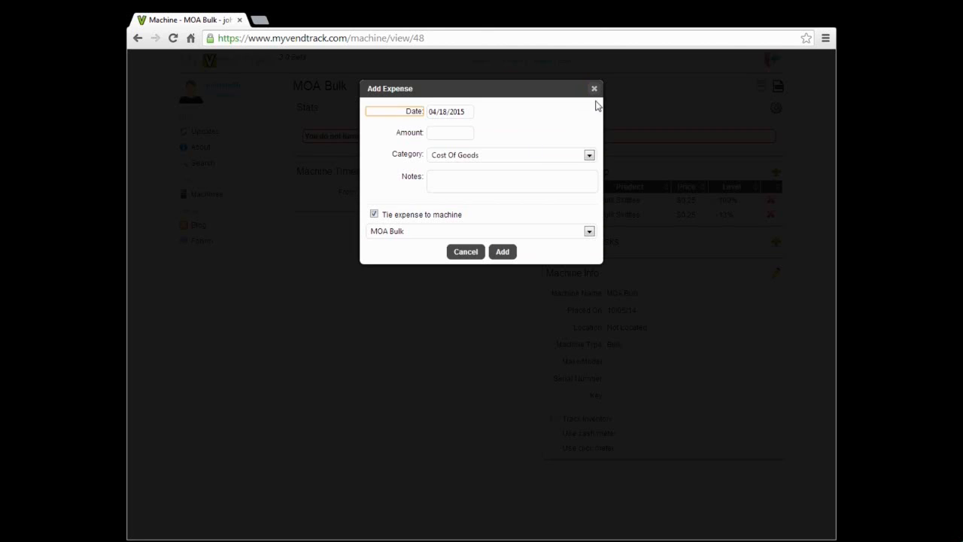
left_click(594, 89)
left_click(527, 174)
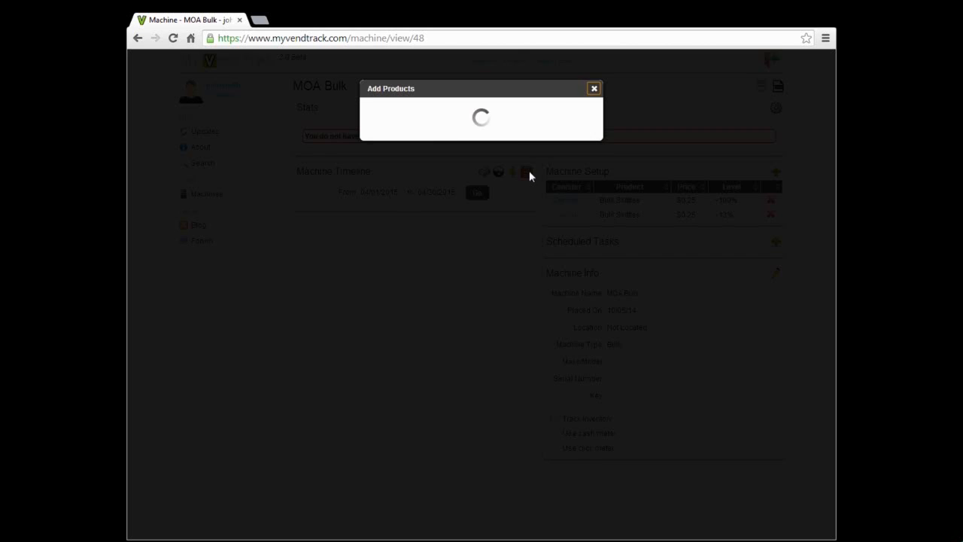
left_click(593, 90)
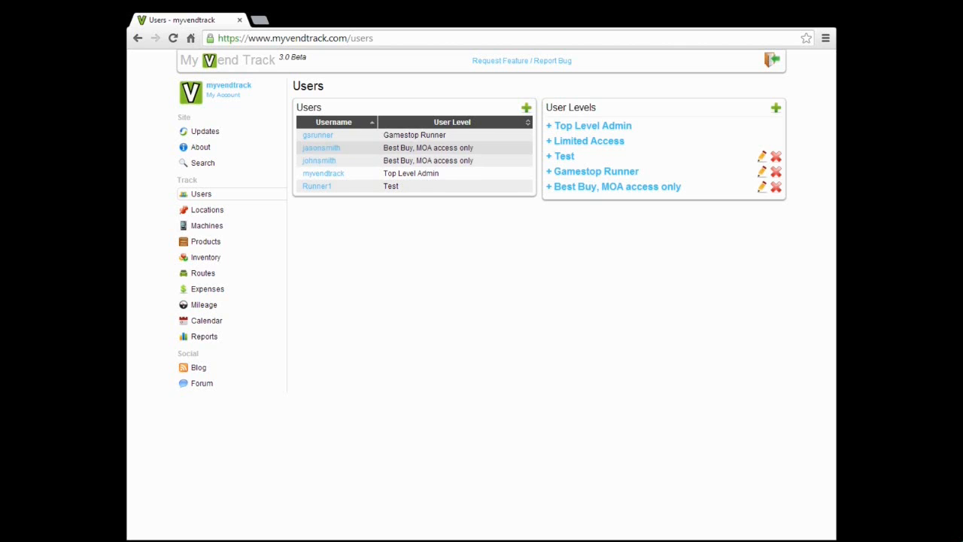
- Edit the Best Buy, MOA access only level to enable 'can access reports tab' under Reports Permissions, and save
left_click_drag(385, 148, 482, 151)
left_click(529, 230)
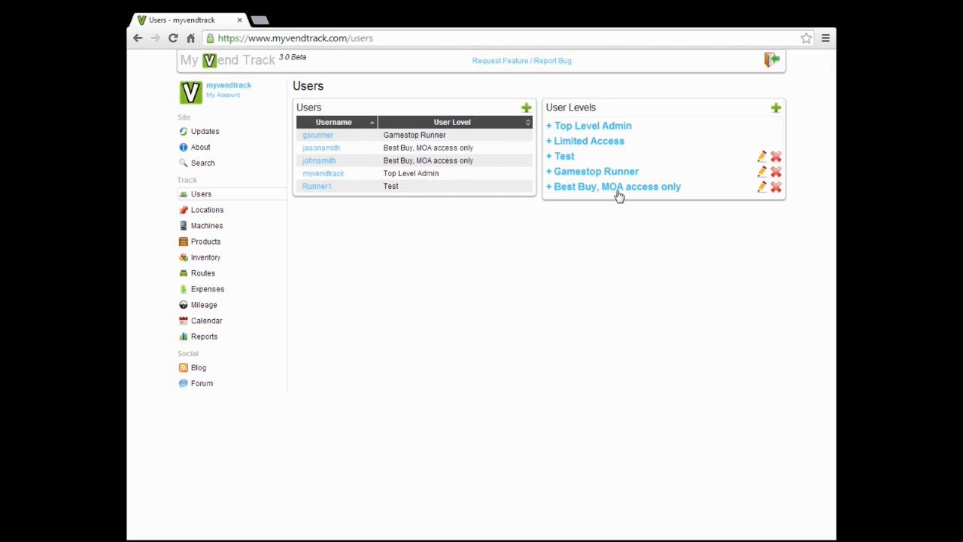
left_click(761, 187)
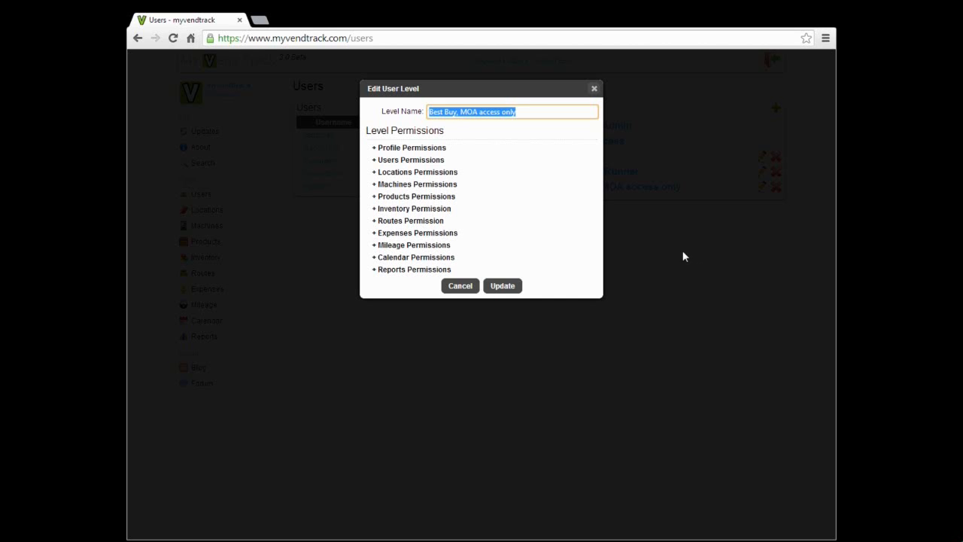
left_click(401, 271)
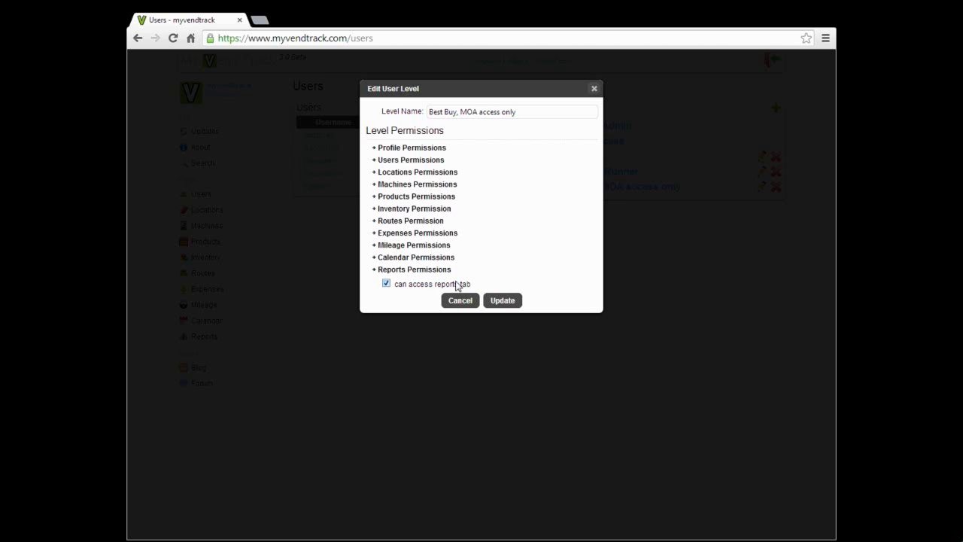
left_click(502, 301)
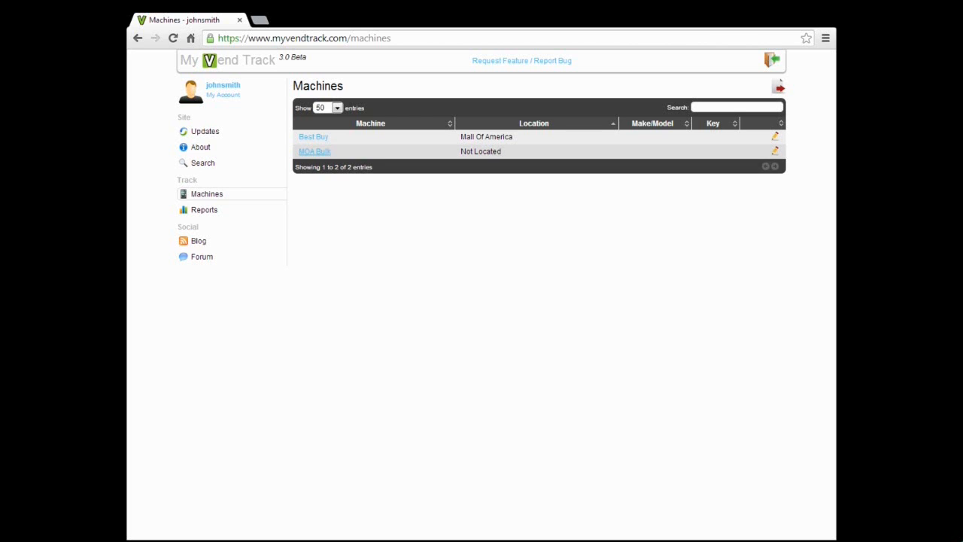
- Add a 100.00 cash collection to the MOA Bulk machine's timeline
left_click(317, 152)
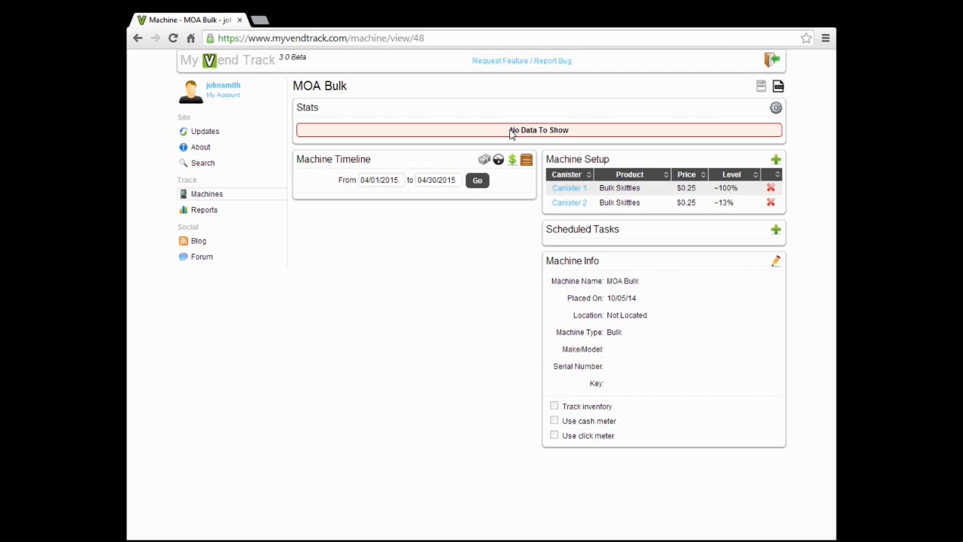
left_click_drag(510, 132, 572, 133)
left_click(462, 146)
left_click(486, 159)
left_click(434, 135)
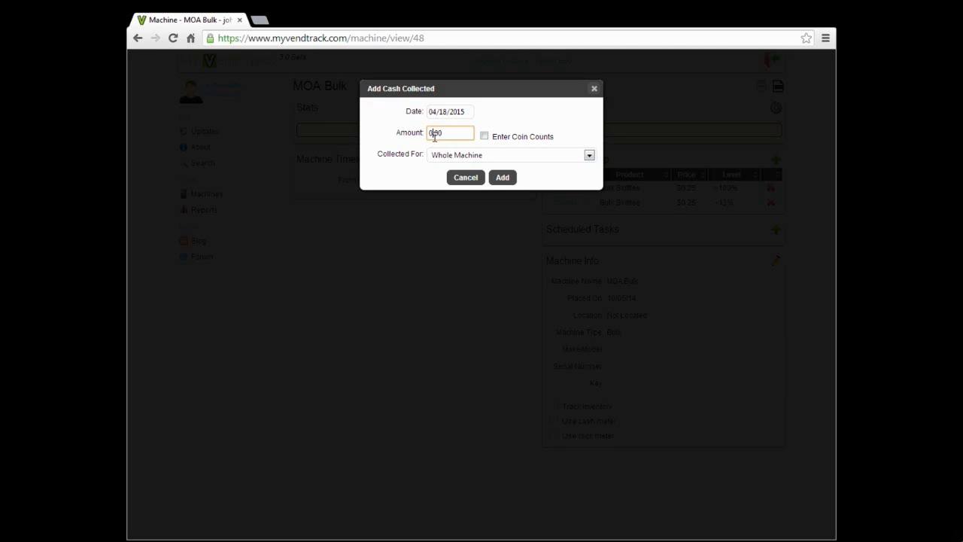
type("10")
left_click(503, 180)
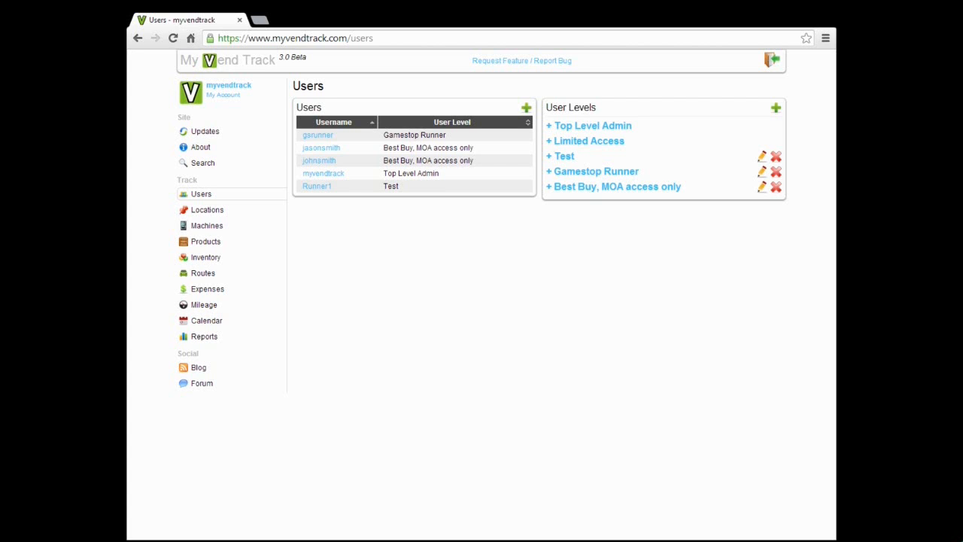
- Expand Best Buy, MOA access only in User Levels to list its eleven permission categories
left_click(613, 188)
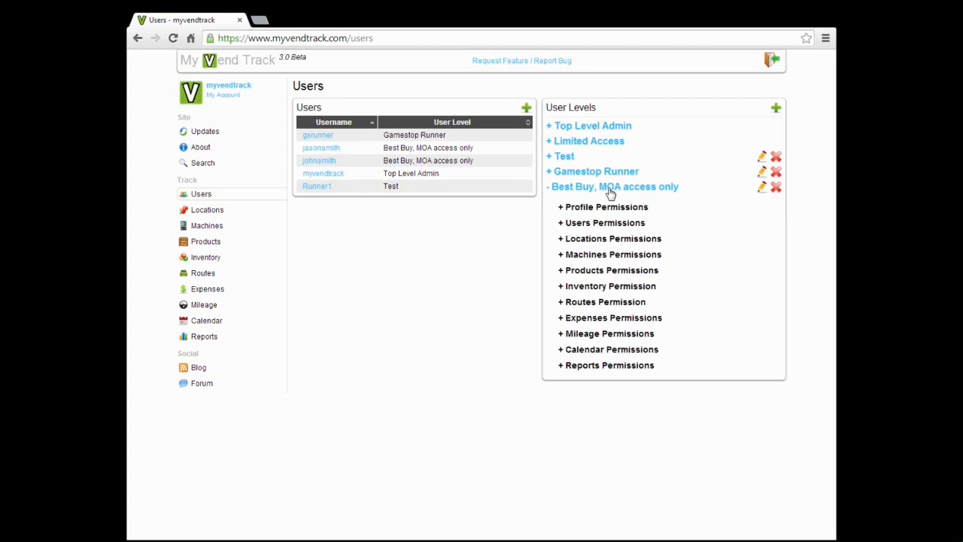